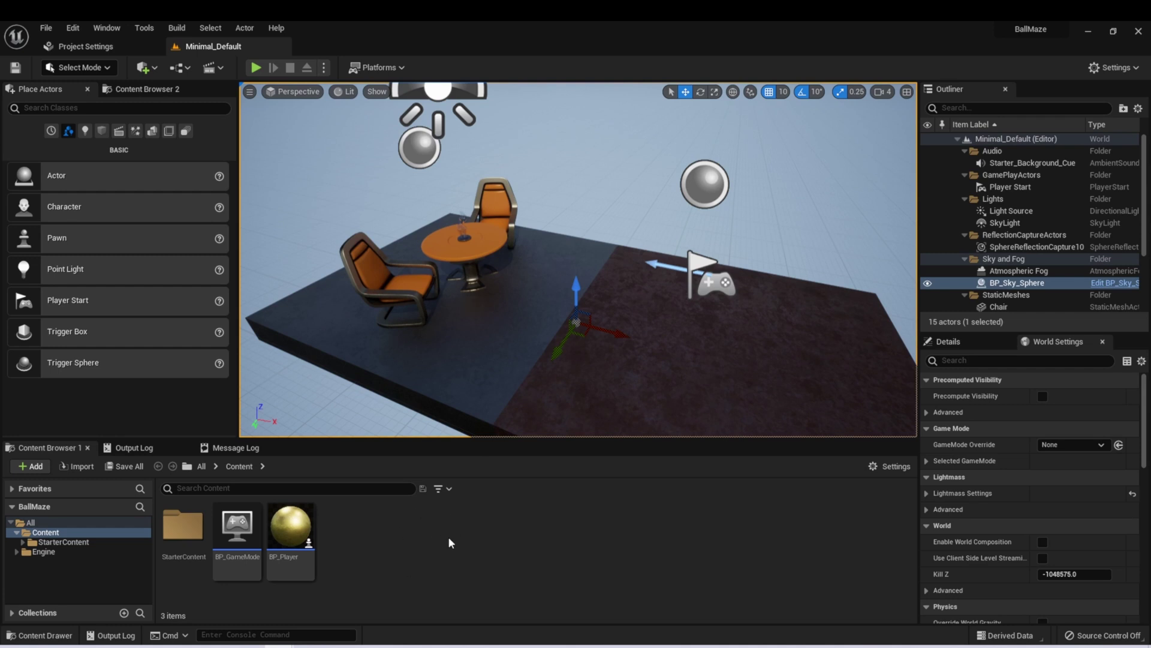
Create a level asset named Level1 in the Content folder and open it, saving the selected content
{"action": "right_click", "coordinate": [451, 542]}
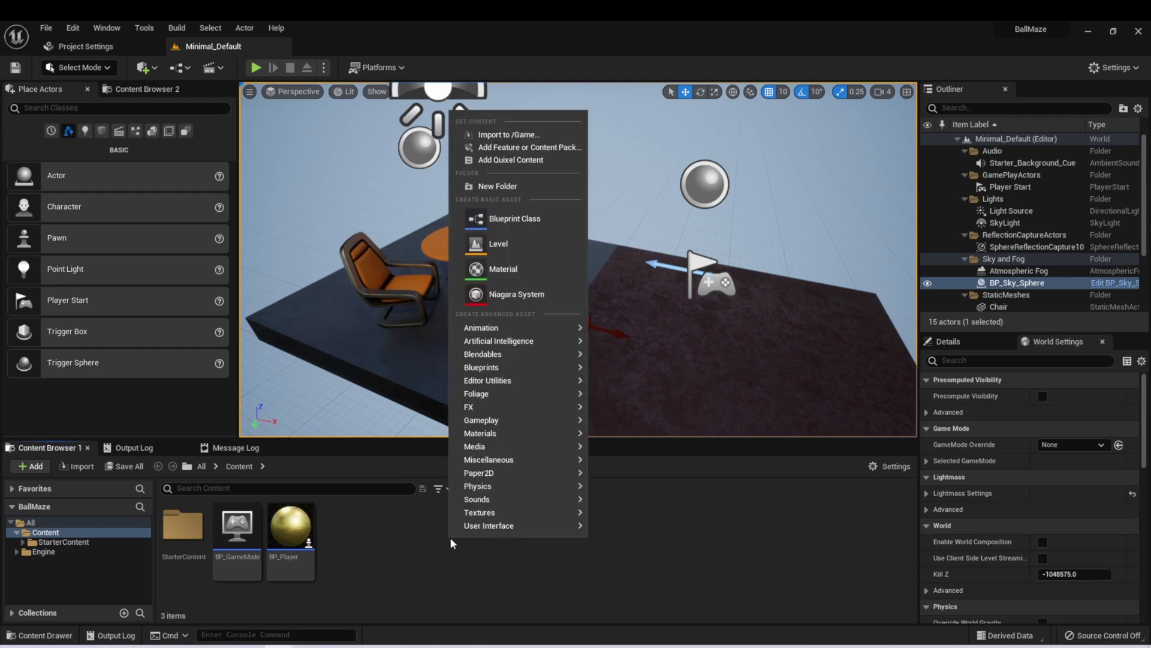
{"action": "left_click", "coordinate": [486, 246]}
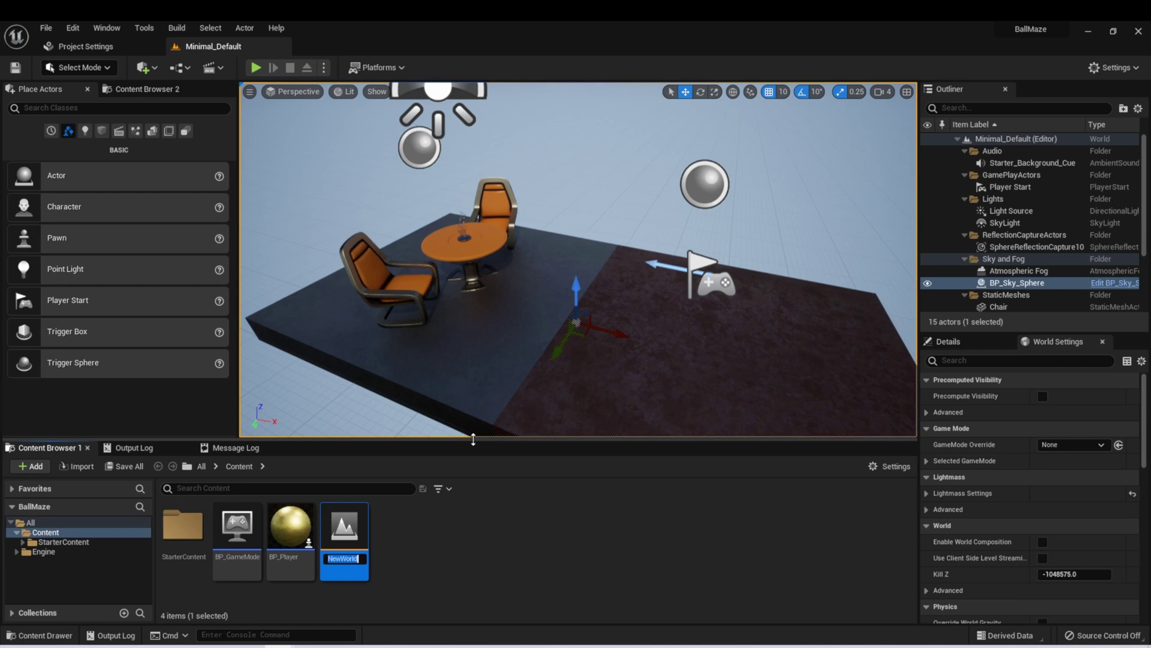
{"action": "type", "text": "Level1"}
{"action": "key", "text": "Return"}
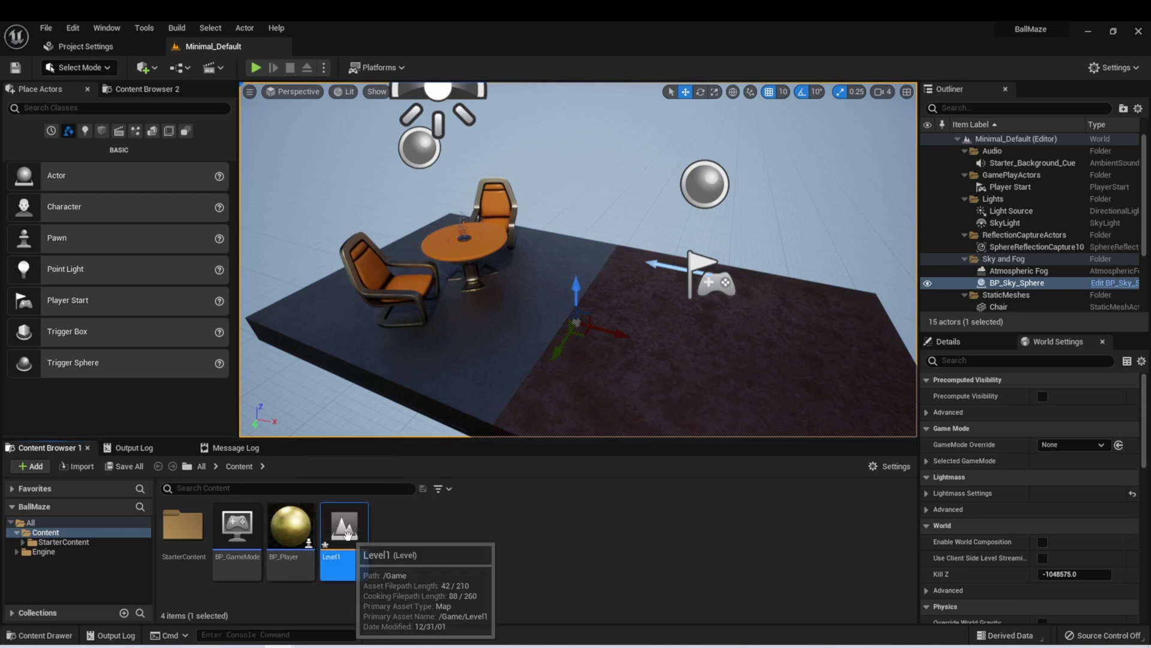
{"action": "double_click", "coordinate": [347, 536]}
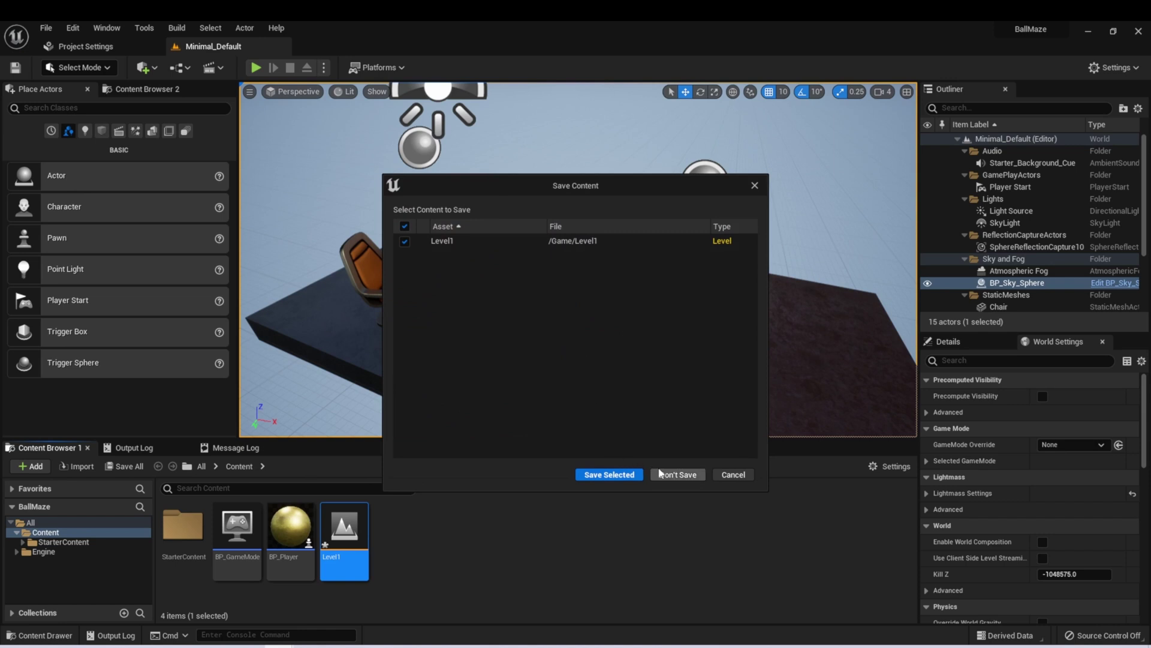
{"action": "left_click", "coordinate": [609, 474]}
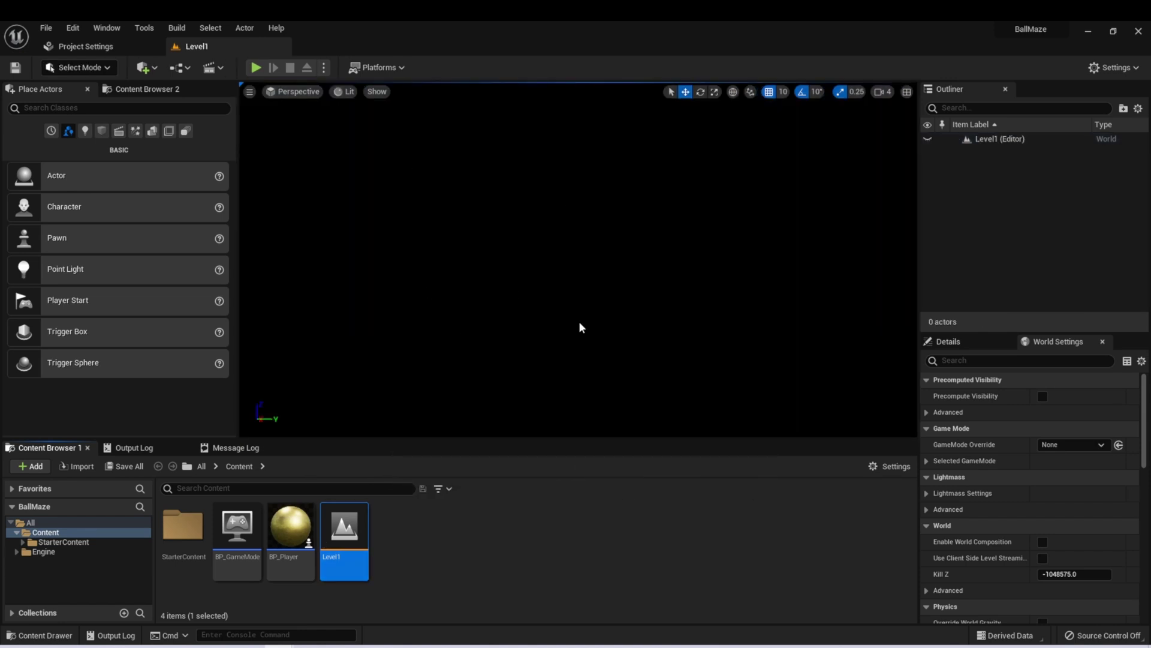
Place a cube and a directional light near it in the empty level
{"action": "right_click_drag", "start_coordinate": [580, 322], "coordinate": [581, 318]}
{"action": "left_click", "coordinate": [102, 131]}
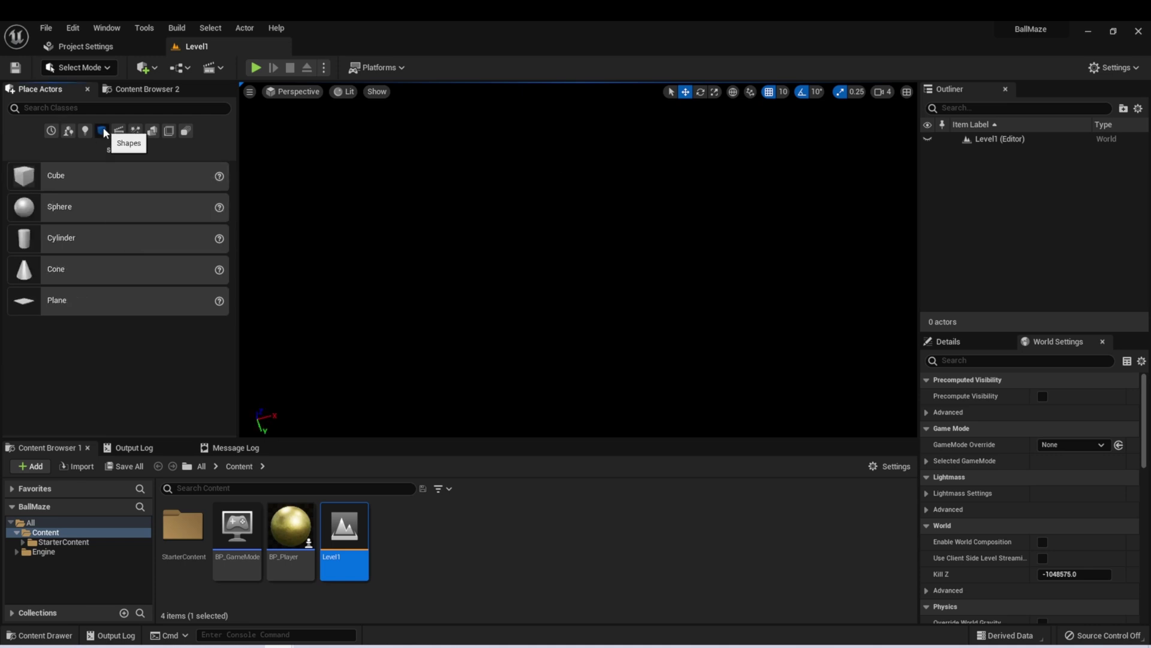
{"action": "left_click_drag", "start_coordinate": [37, 165], "coordinate": [574, 303]}
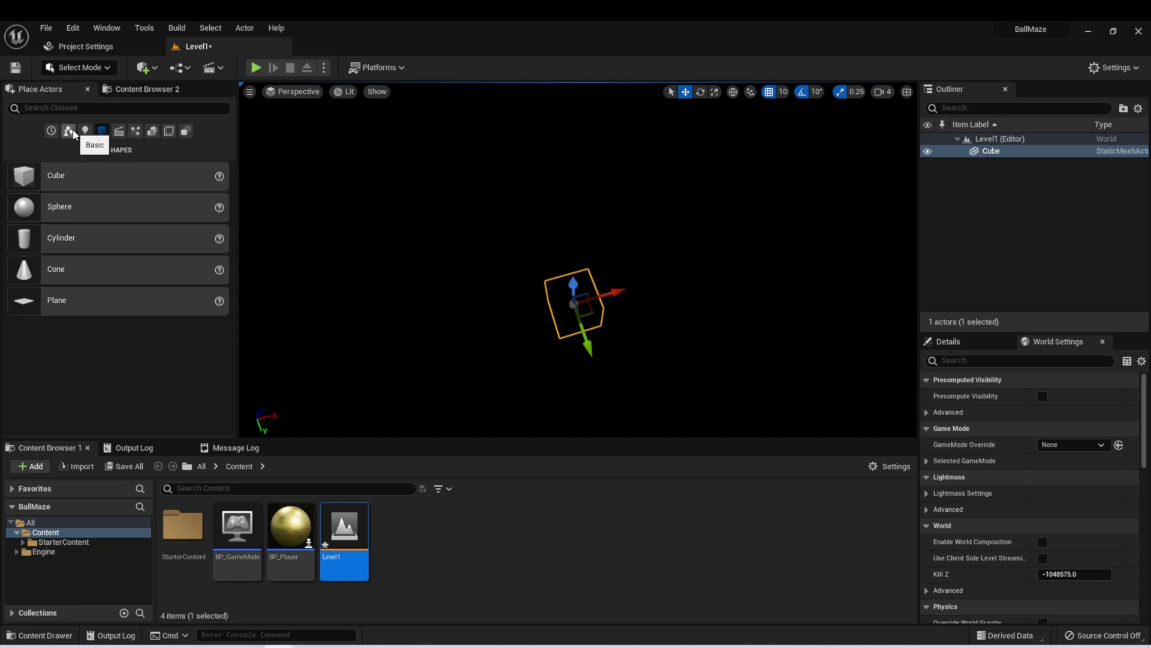
{"action": "left_click", "coordinate": [84, 132]}
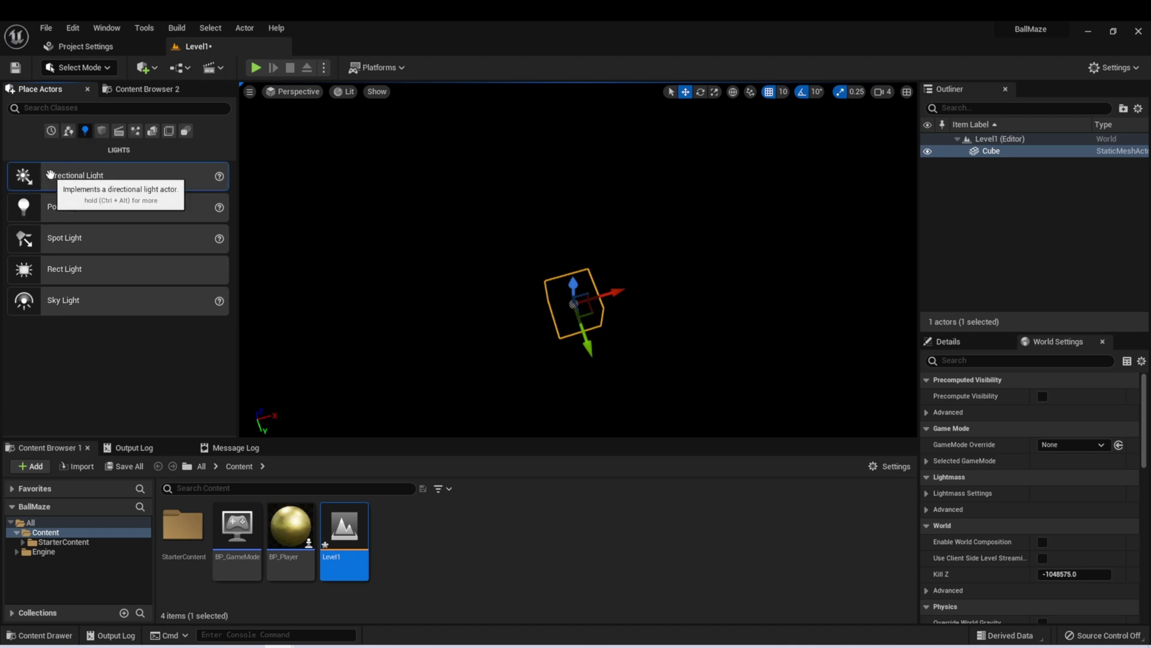
{"action": "left_click_drag", "start_coordinate": [78, 175], "coordinate": [484, 261]}
{"action": "mouse_move", "coordinate": [498, 352]}
{"action": "right_mouse_down"}
{"action": "mouse_move", "coordinate": [546, 299]}
{"action": "mouse_move", "coordinate": [521, 354]}
{"action": "mouse_move", "coordinate": [501, 354]}
{"action": "mouse_move", "coordinate": [517, 355]}
{"action": "right_mouse_up"}
{"action": "mouse_move", "coordinate": [667, 326]}
{"action": "right_mouse_down"}
{"action": "mouse_move", "coordinate": [624, 312]}
{"action": "mouse_move", "coordinate": [667, 326]}
{"action": "right_mouse_up"}
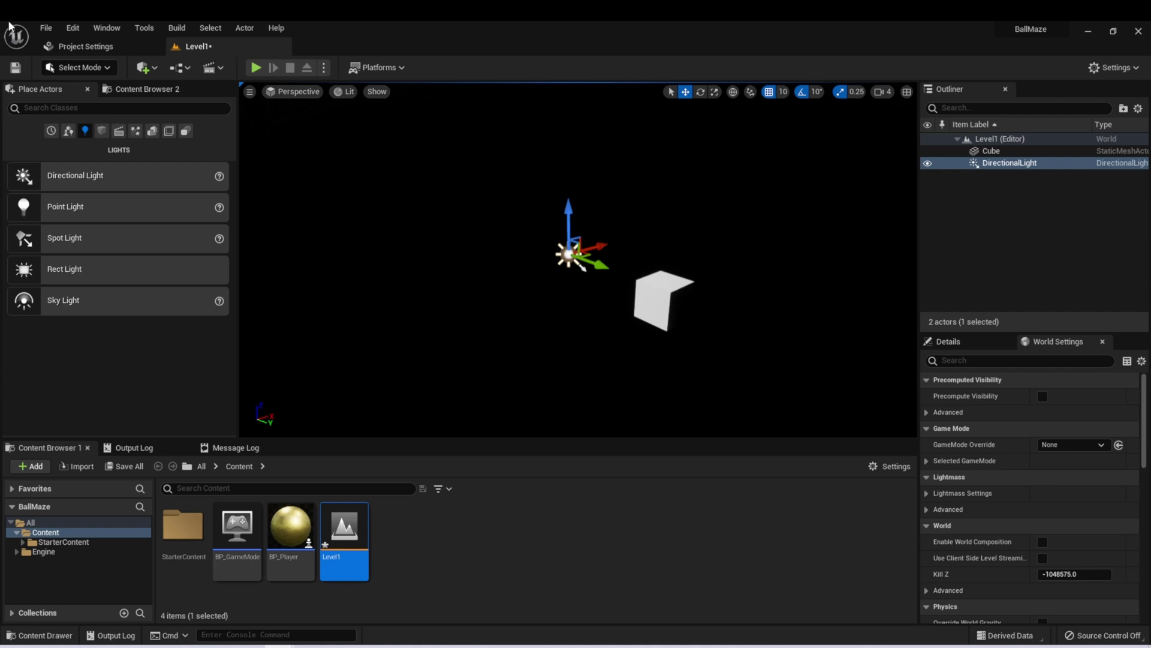
Create a new level from the Basic template
{"action": "left_click", "coordinate": [47, 28]}
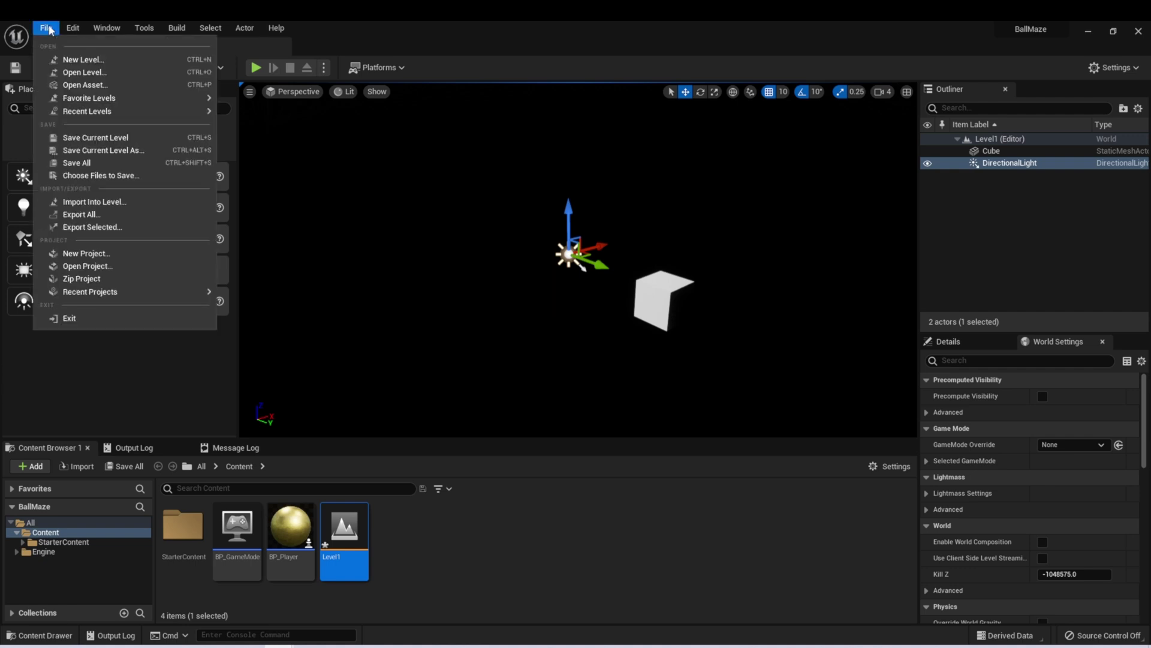
{"action": "left_click", "coordinate": [72, 59]}
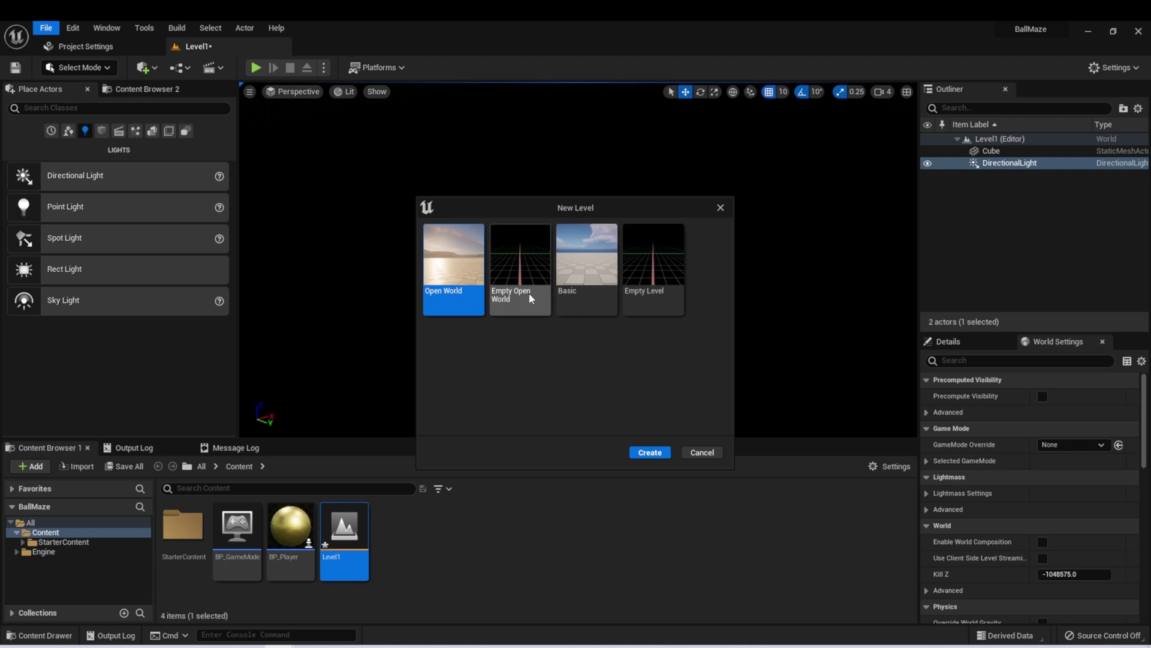
{"action": "left_click", "coordinate": [587, 268]}
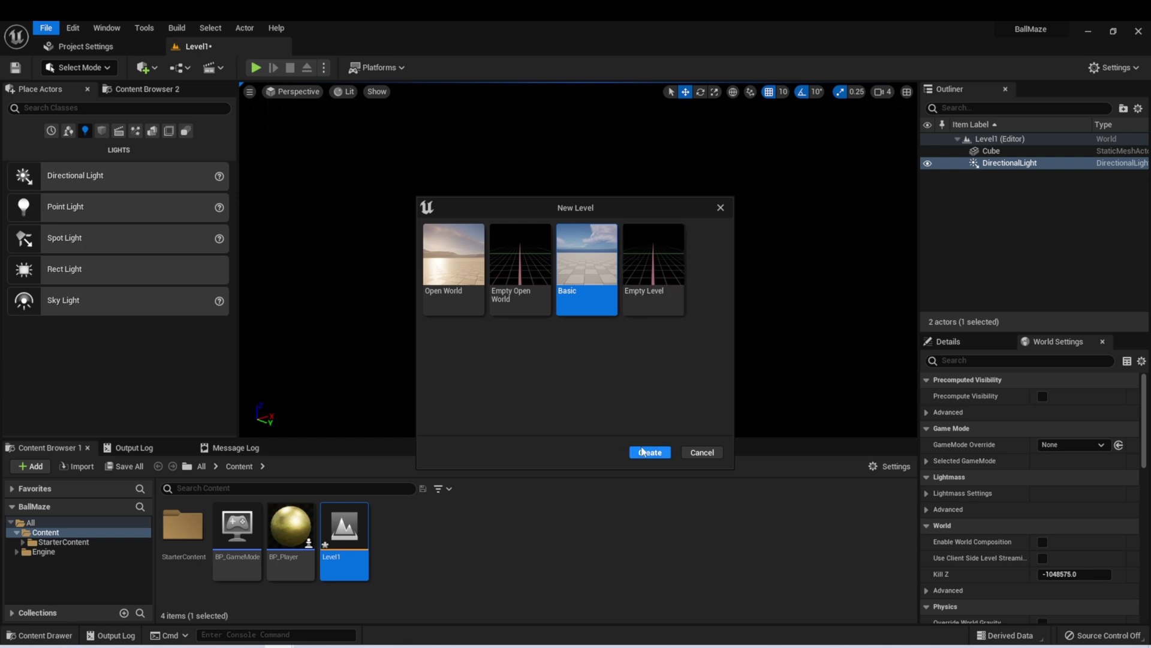
{"action": "left_click", "coordinate": [650, 452]}
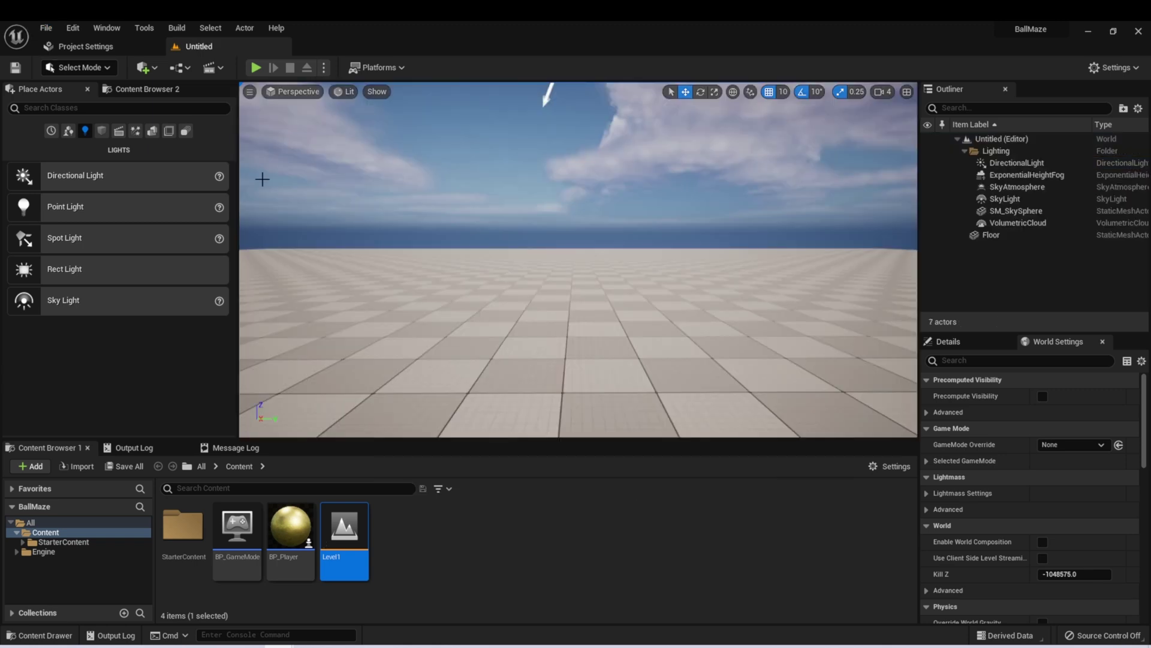
Select the Floor and play-test the new level, rolling the ball across it before stopping the session
{"action": "right_click_drag", "start_coordinate": [523, 268], "coordinate": [510, 354]}
{"action": "key", "text": "s"}
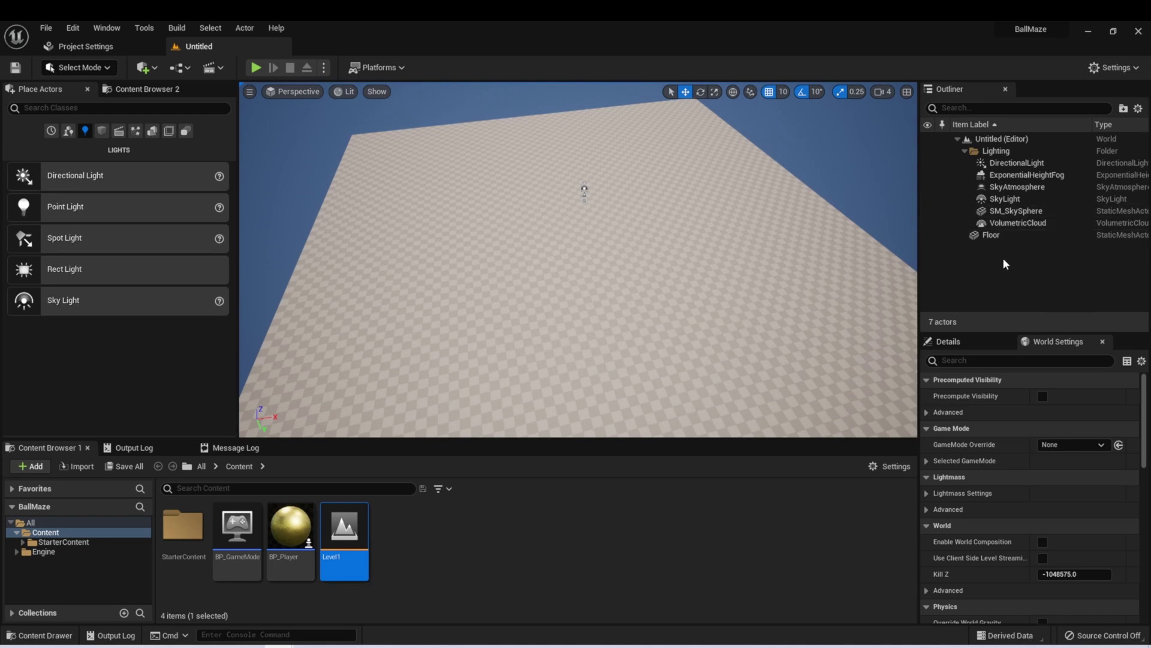
{"action": "left_click", "coordinate": [993, 235]}
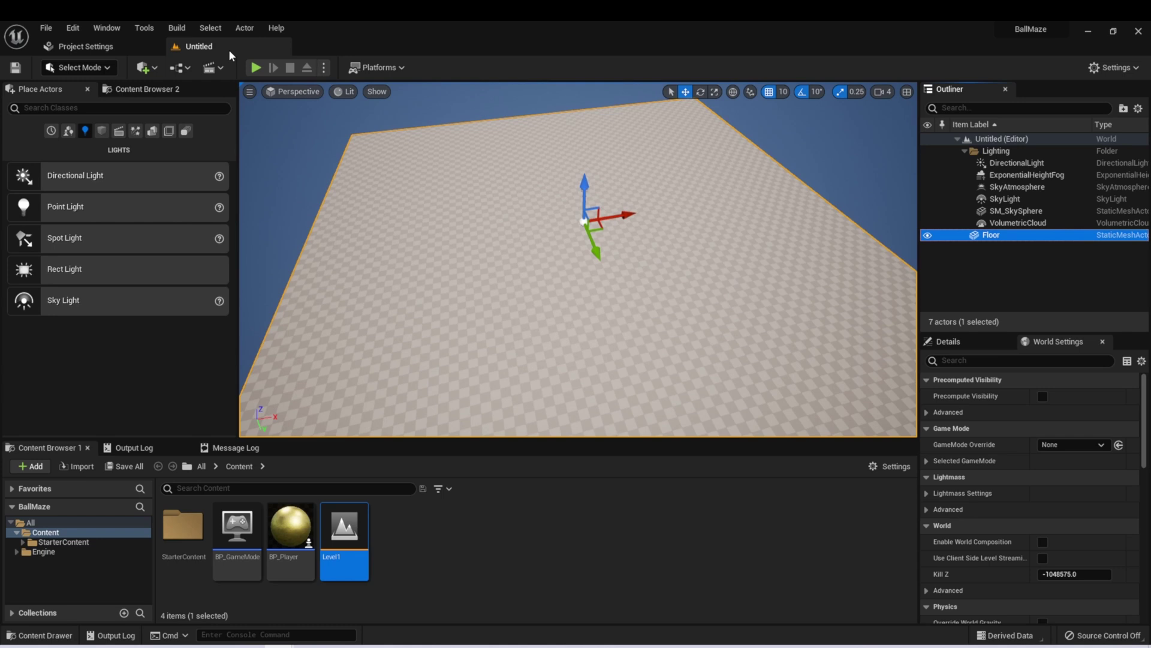
{"action": "left_click", "coordinate": [256, 67]}
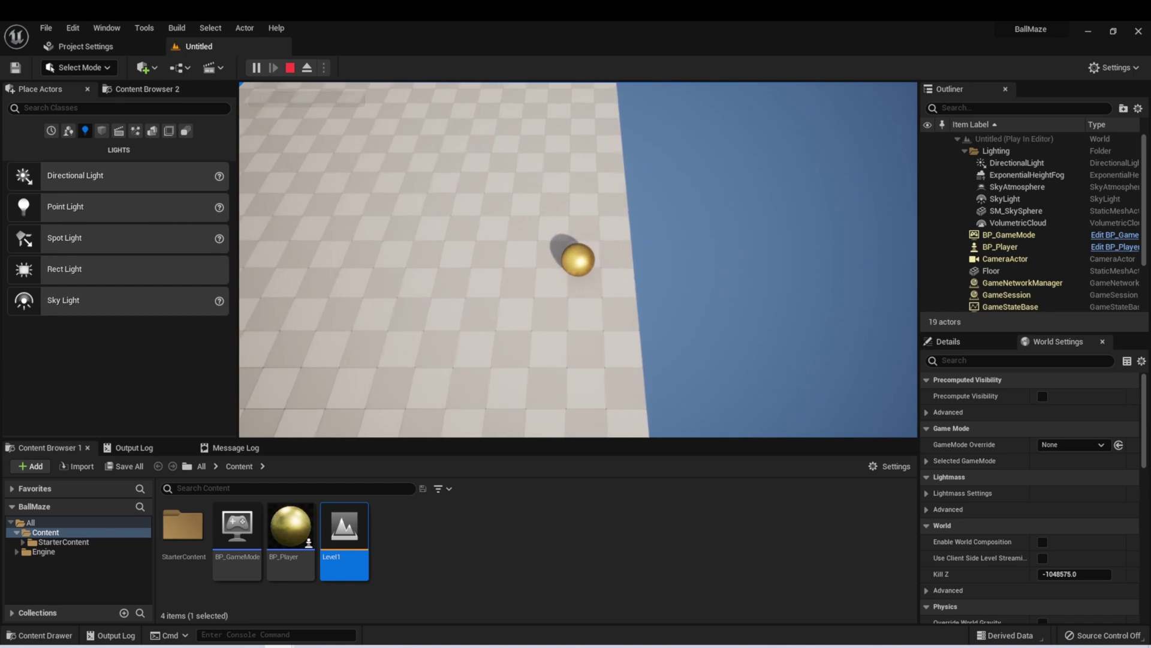
{"action": "key", "text": "a"}
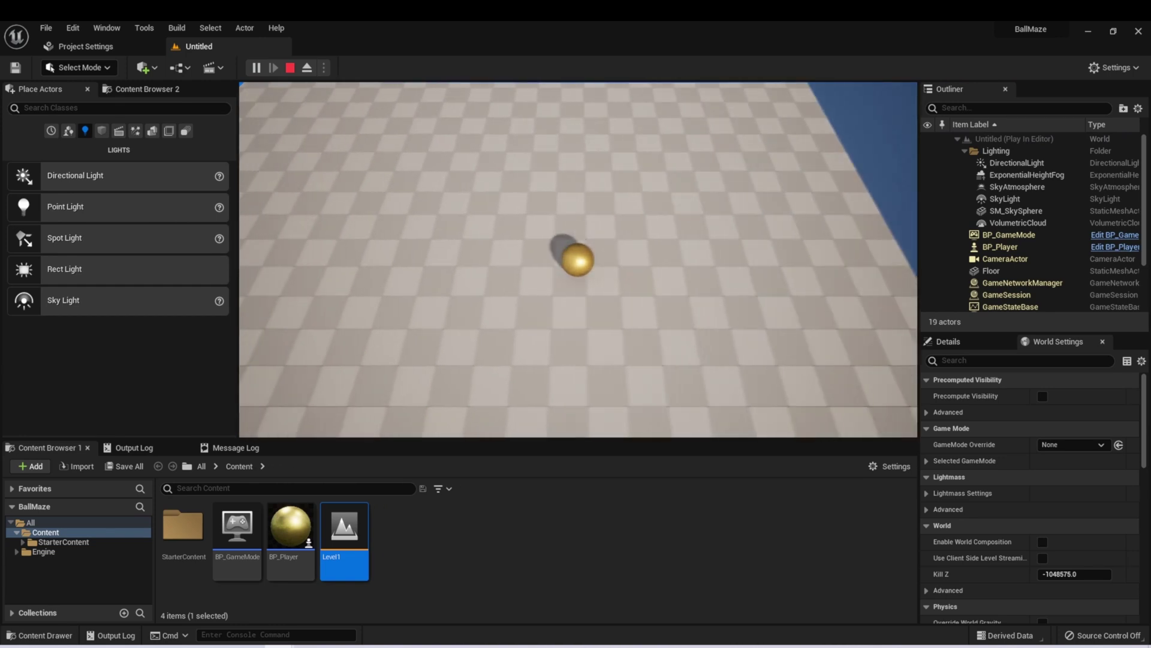
{"action": "key", "text": "d"}
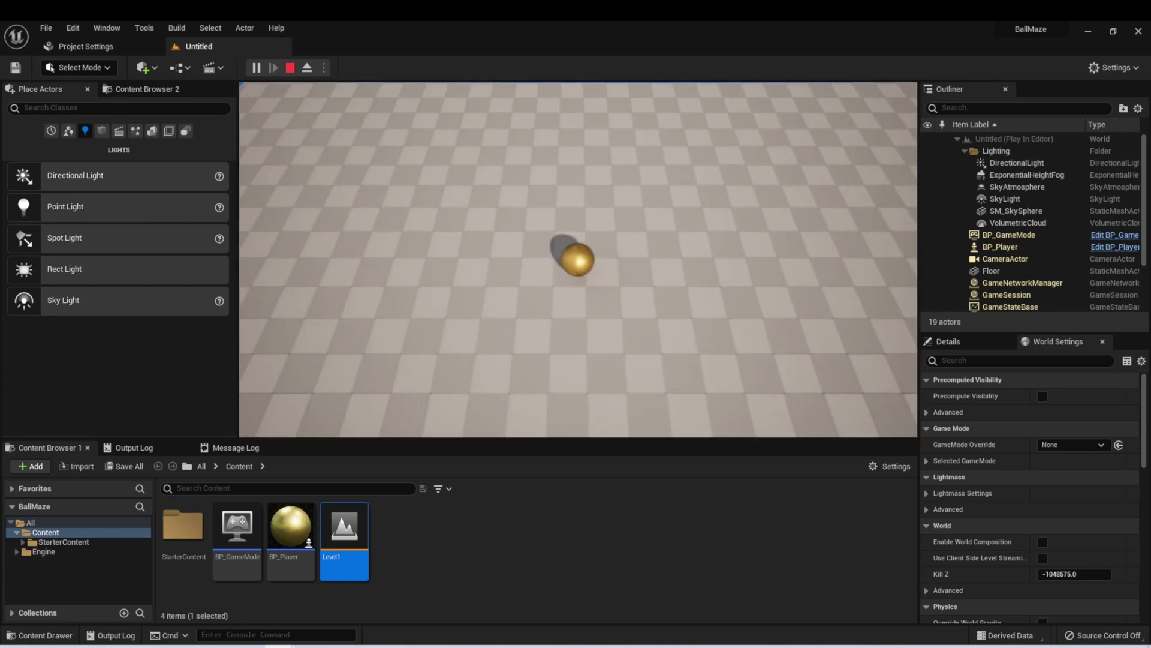
{"action": "key", "text": "Escape"}
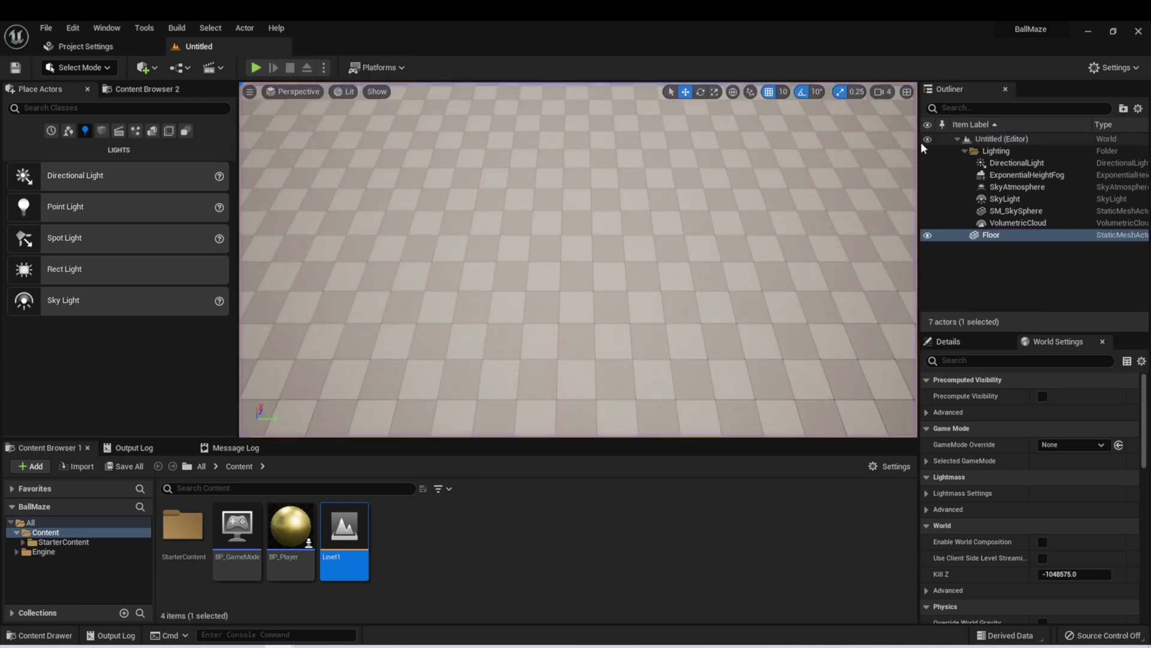
Place a Player Start on the floor and briefly play-test the level from it
{"action": "key", "text": "s"}
{"action": "mouse_move", "coordinate": [608, 194]}
{"action": "right_mouse_down"}
{"action": "mouse_move", "coordinate": [593, 150]}
{"action": "mouse_move", "coordinate": [495, 187]}
{"action": "mouse_move", "coordinate": [608, 192]}
{"action": "right_mouse_up"}
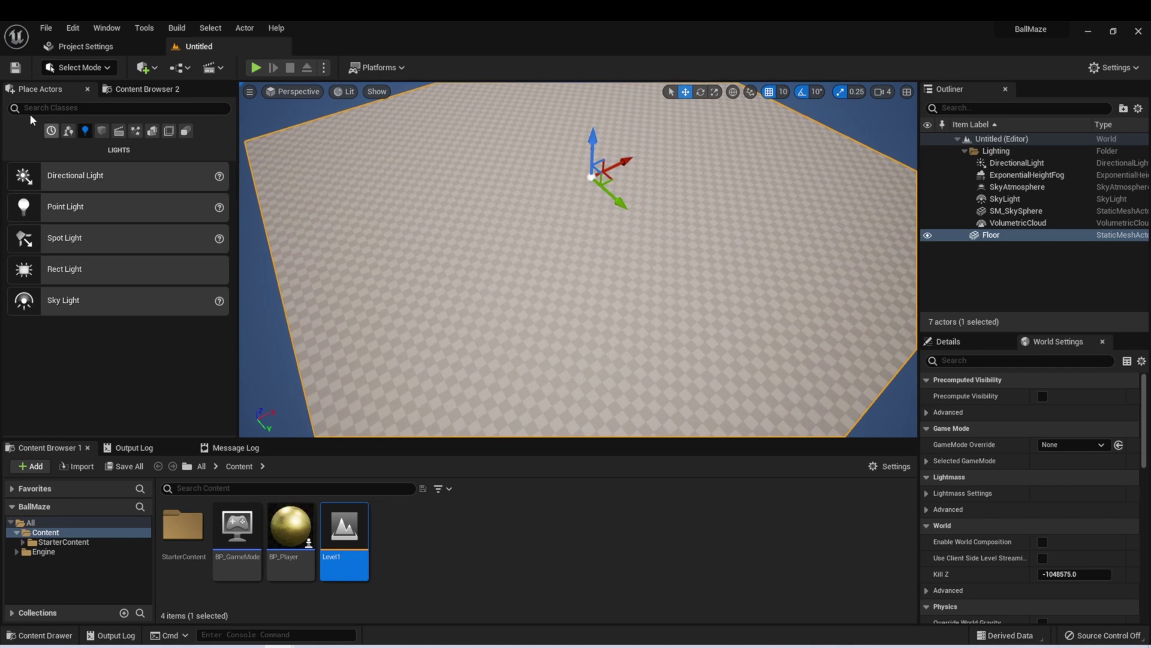
{"action": "left_click", "coordinate": [69, 133]}
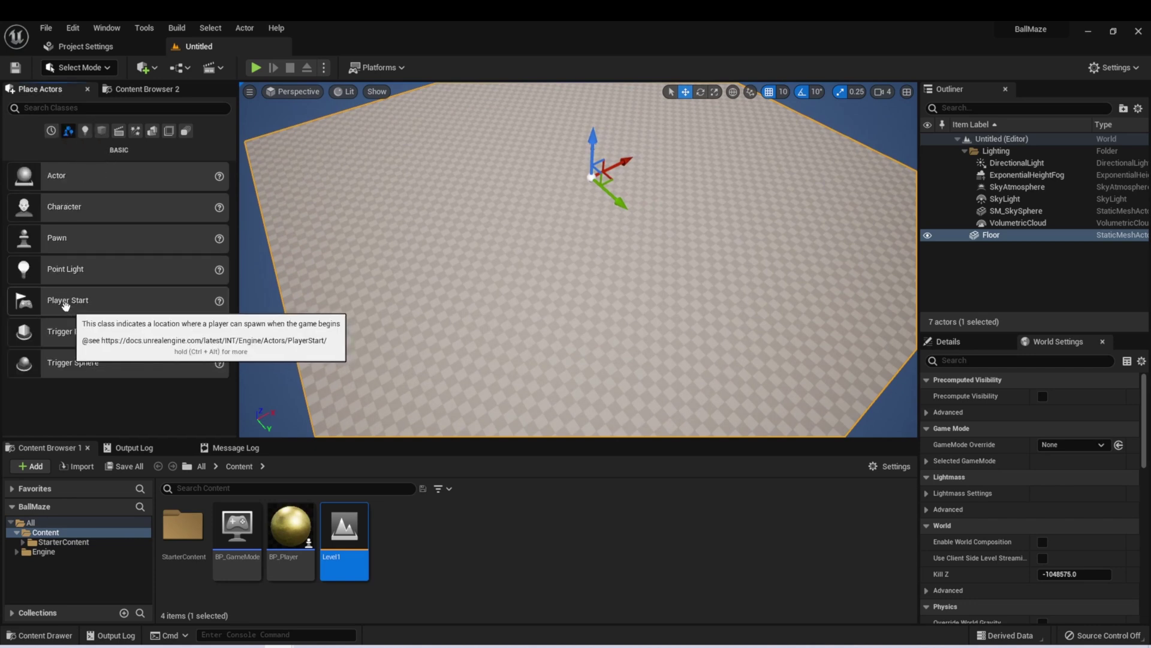
{"action": "left_click_drag", "start_coordinate": [39, 299], "coordinate": [471, 267]}
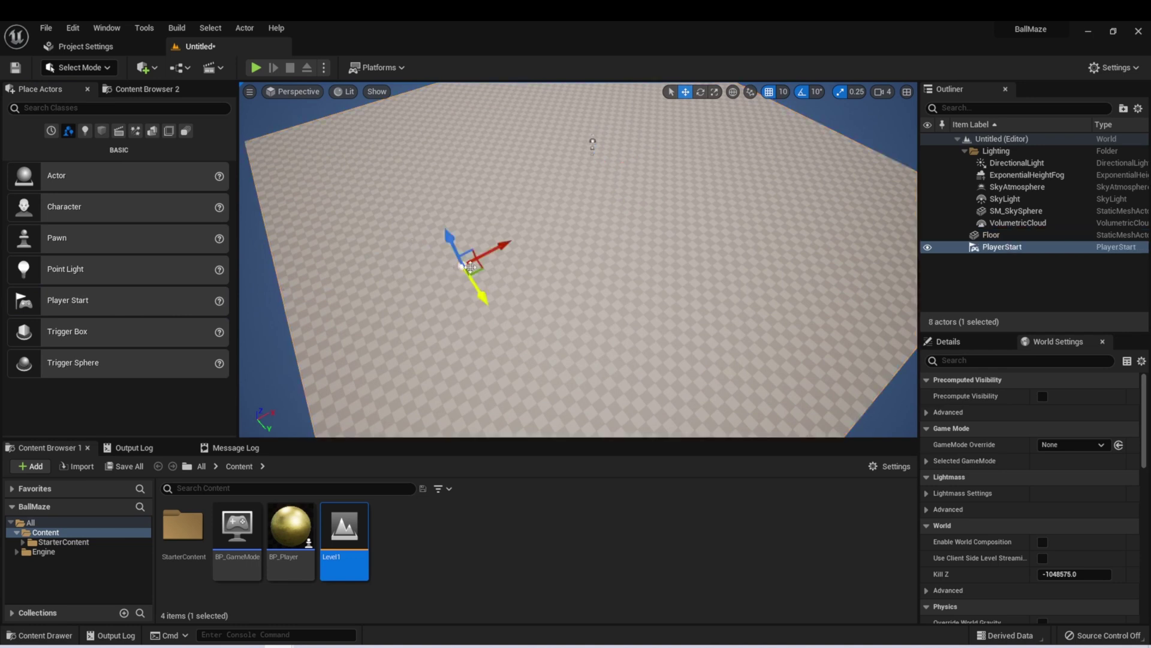
{"action": "left_click", "coordinate": [255, 67]}
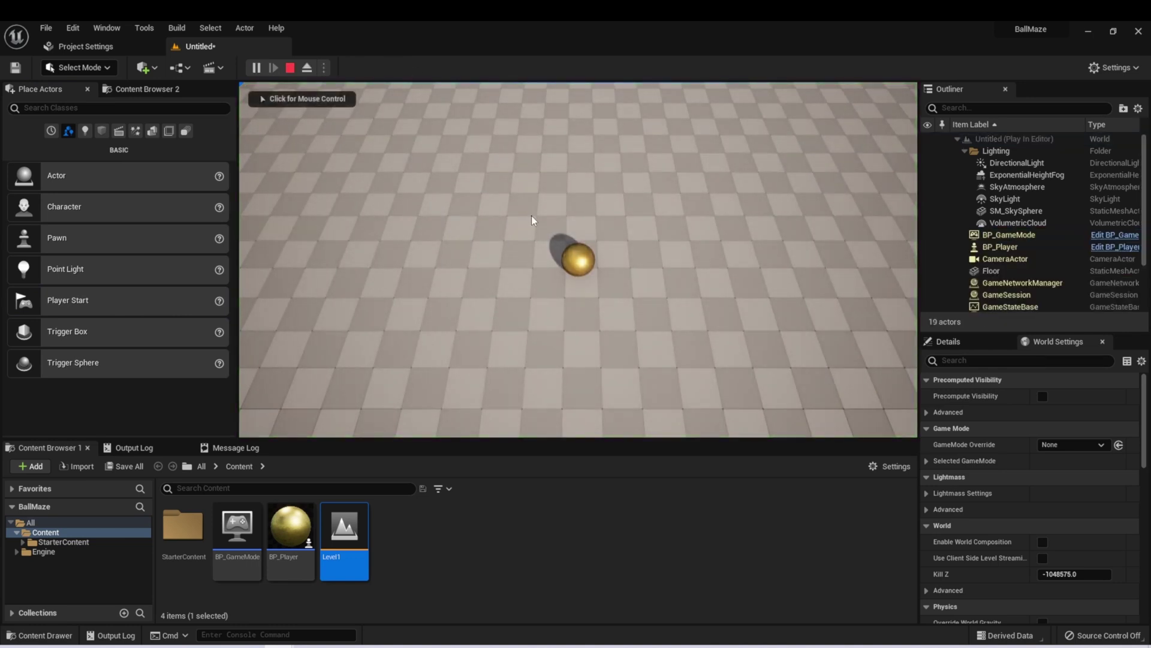
{"action": "left_click", "coordinate": [290, 67]}
Place a cube near the Player Start and drop it flush onto the floor
{"action": "right_click_drag", "start_coordinate": [576, 258], "coordinate": [707, 282]}
{"action": "right_click_drag", "start_coordinate": [570, 192], "coordinate": [573, 194]}
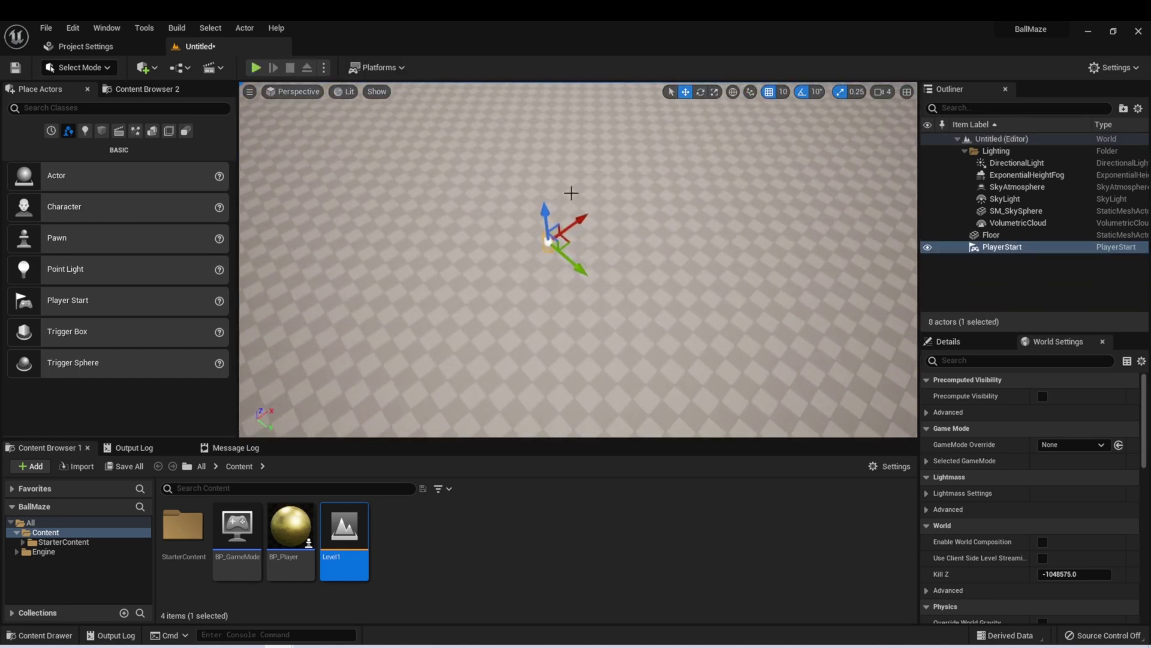
{"action": "left_click", "coordinate": [102, 130]}
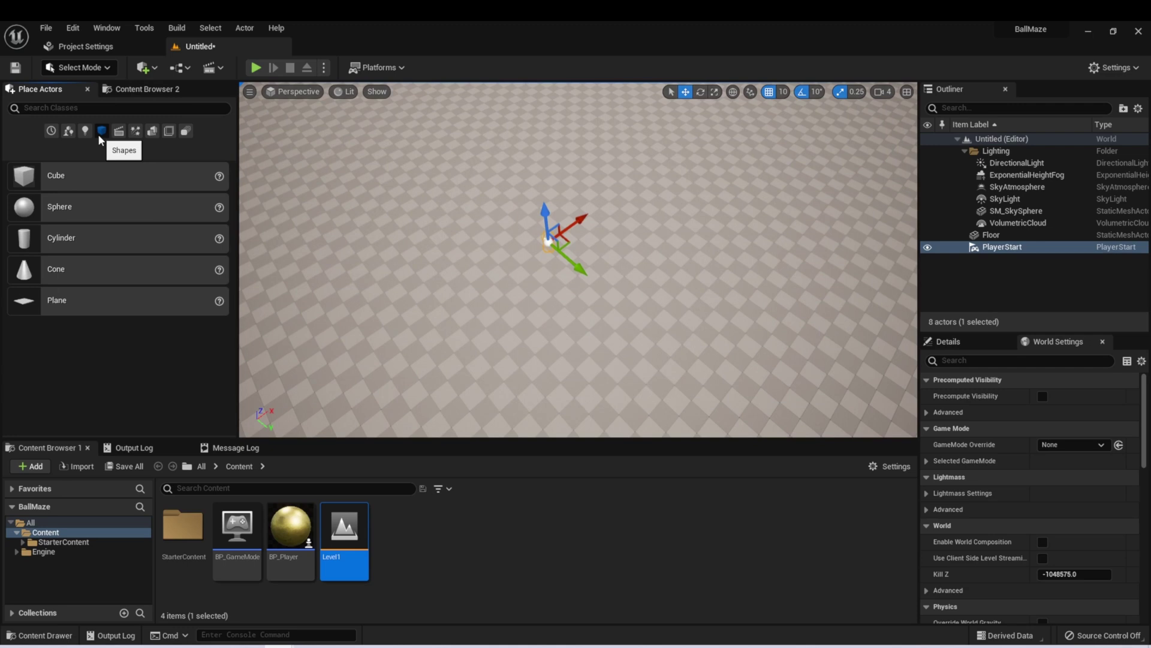
{"action": "left_click_drag", "start_coordinate": [21, 175], "coordinate": [547, 262]}
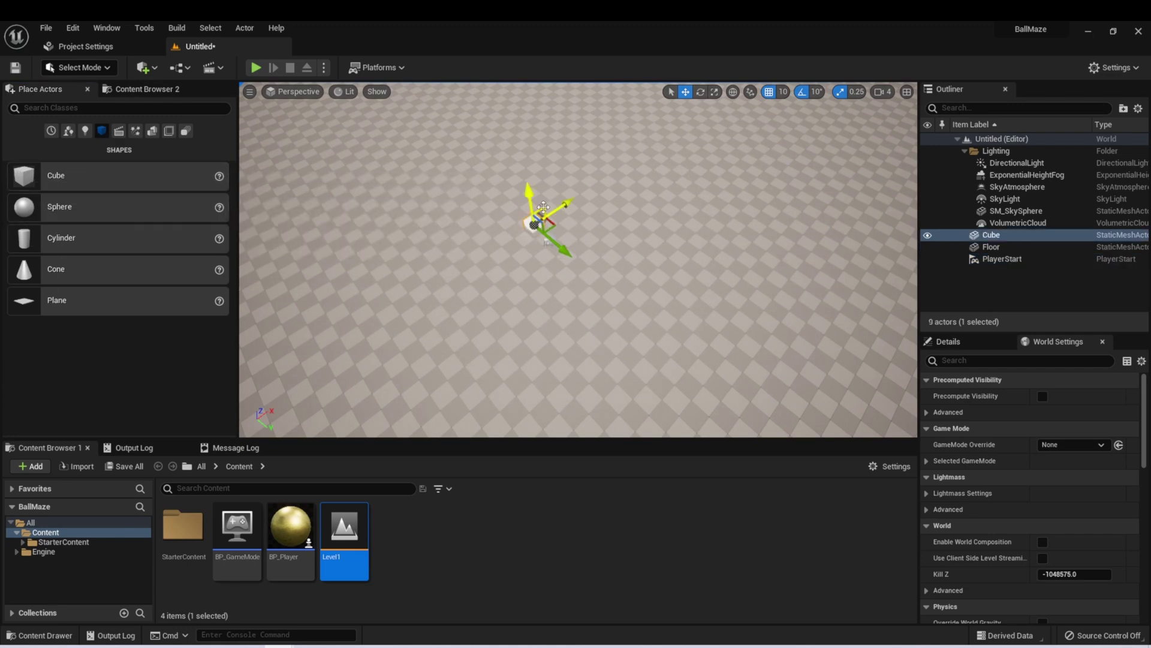
{"action": "mouse_move", "coordinate": [699, 268]}
{"action": "right_mouse_down"}
{"action": "mouse_move", "coordinate": [666, 252]}
{"action": "mouse_move", "coordinate": [698, 268]}
{"action": "right_mouse_up"}
{"action": "left_click_drag", "start_coordinate": [698, 267], "coordinate": [695, 195]}
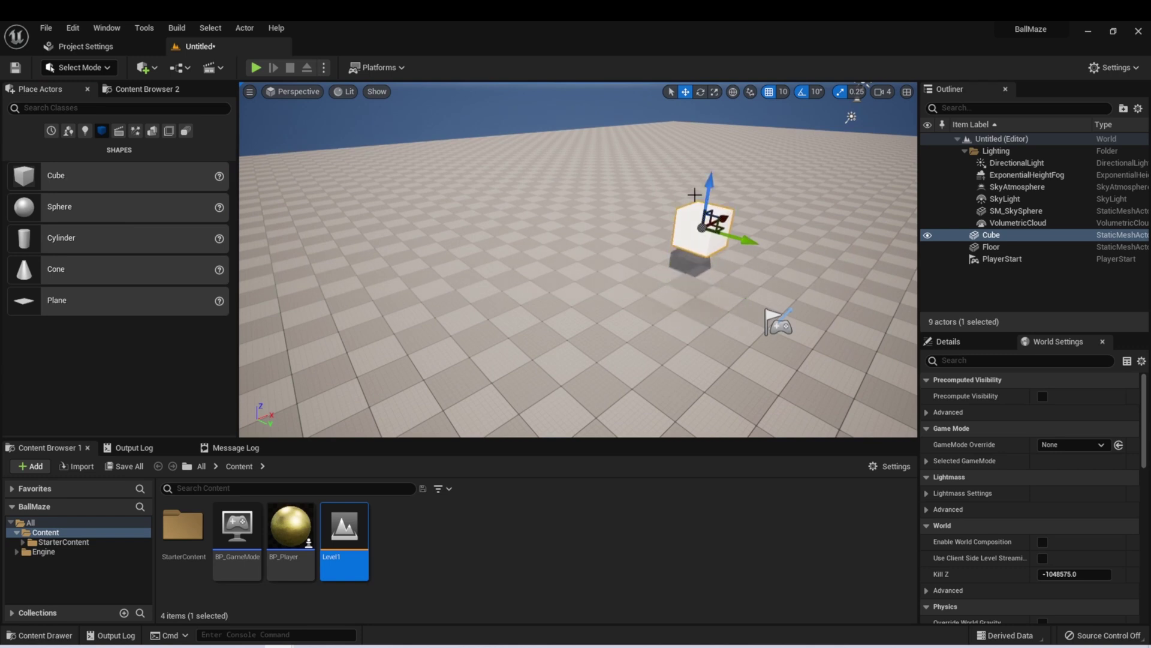
{"action": "key", "text": "End"}
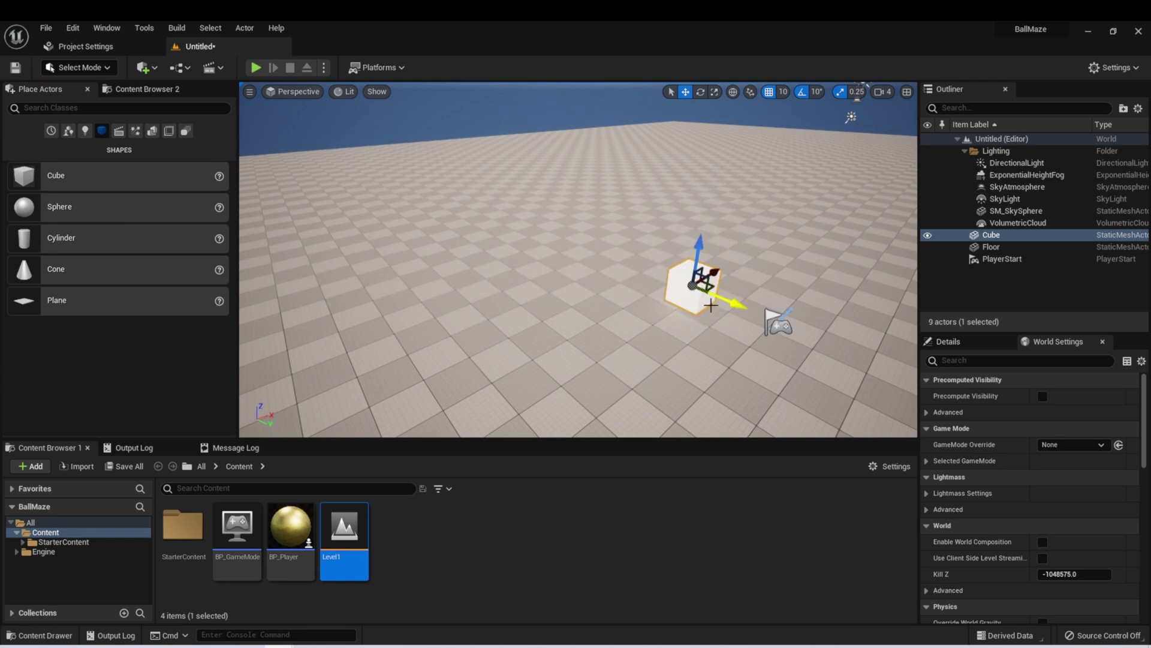
Play-test the level by rolling the ball against and around the cube, and stop the session
{"action": "right_click_drag", "start_coordinate": [622, 334], "coordinate": [713, 330]}
{"action": "key", "text": "alt+p"}
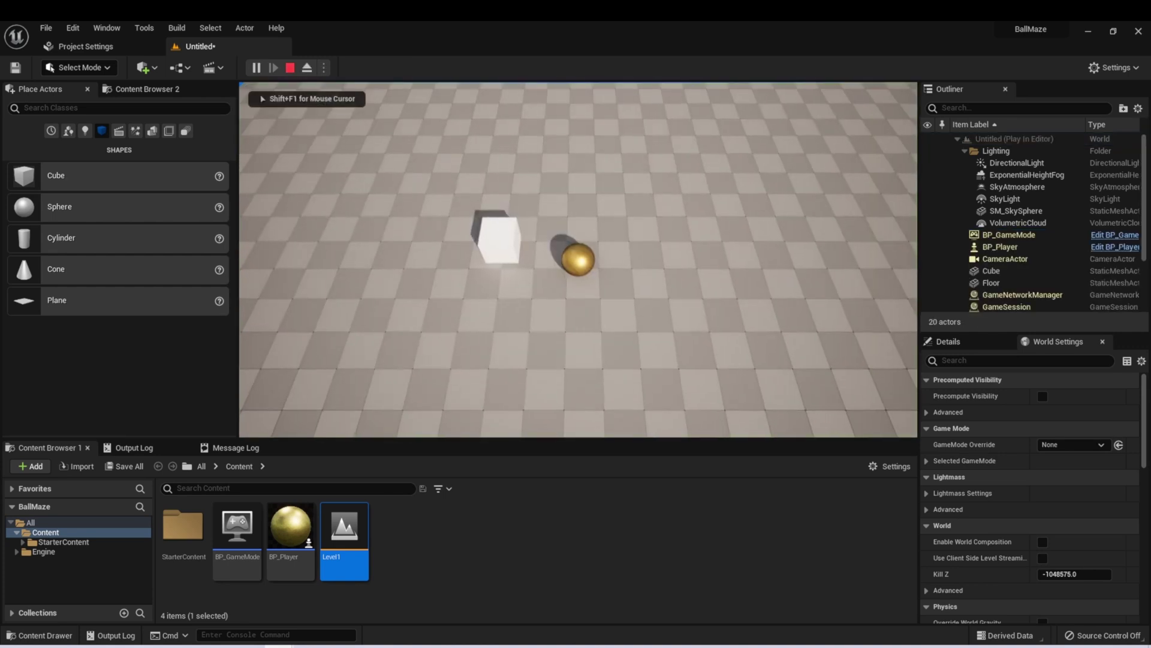
{"action": "key", "text": "w"}
{"action": "key", "text": "a"}
{"action": "key", "text": "s"}
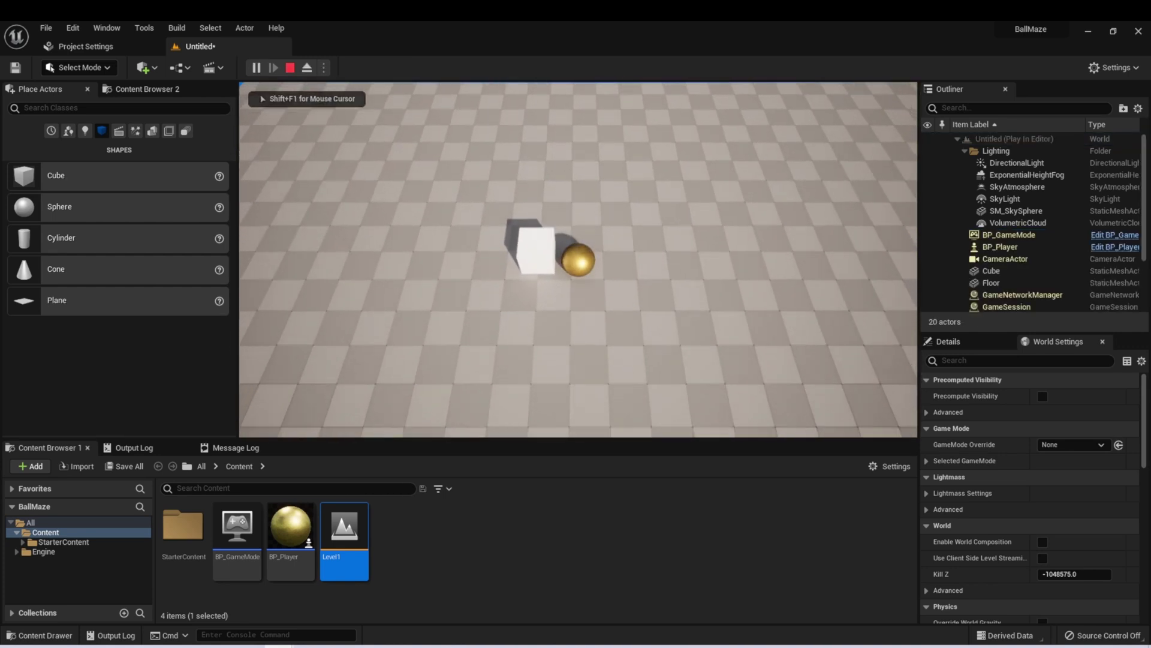
{"action": "key", "text": "a"}
{"action": "key", "text": "a"}
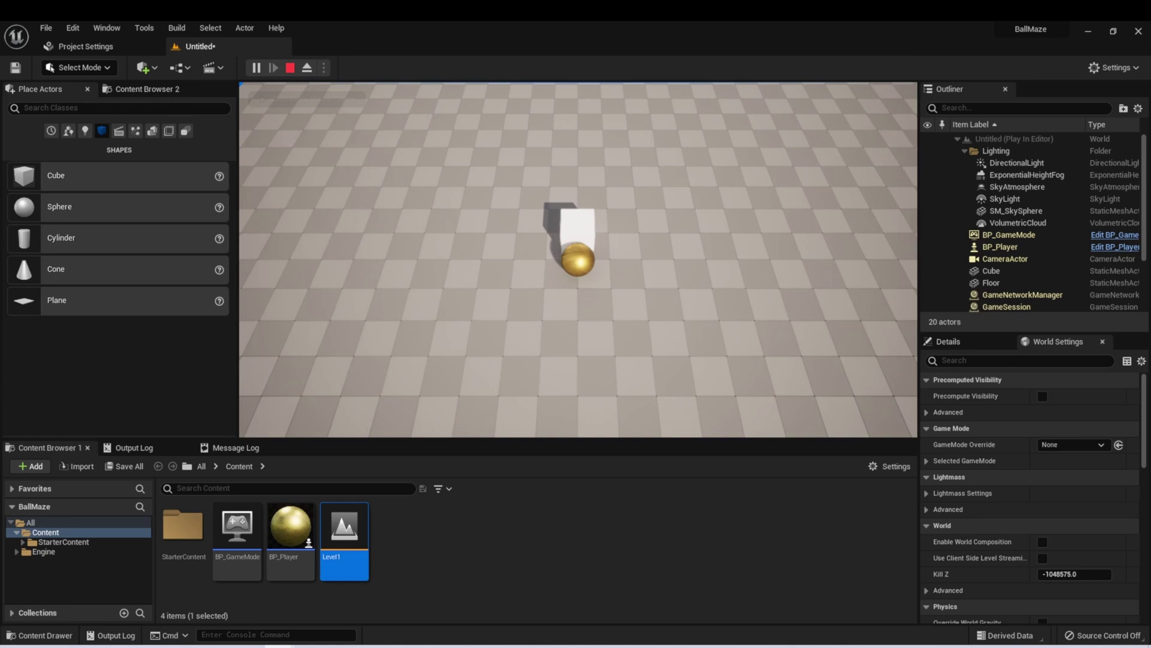
{"action": "key", "text": "w"}
{"action": "key", "text": "d"}
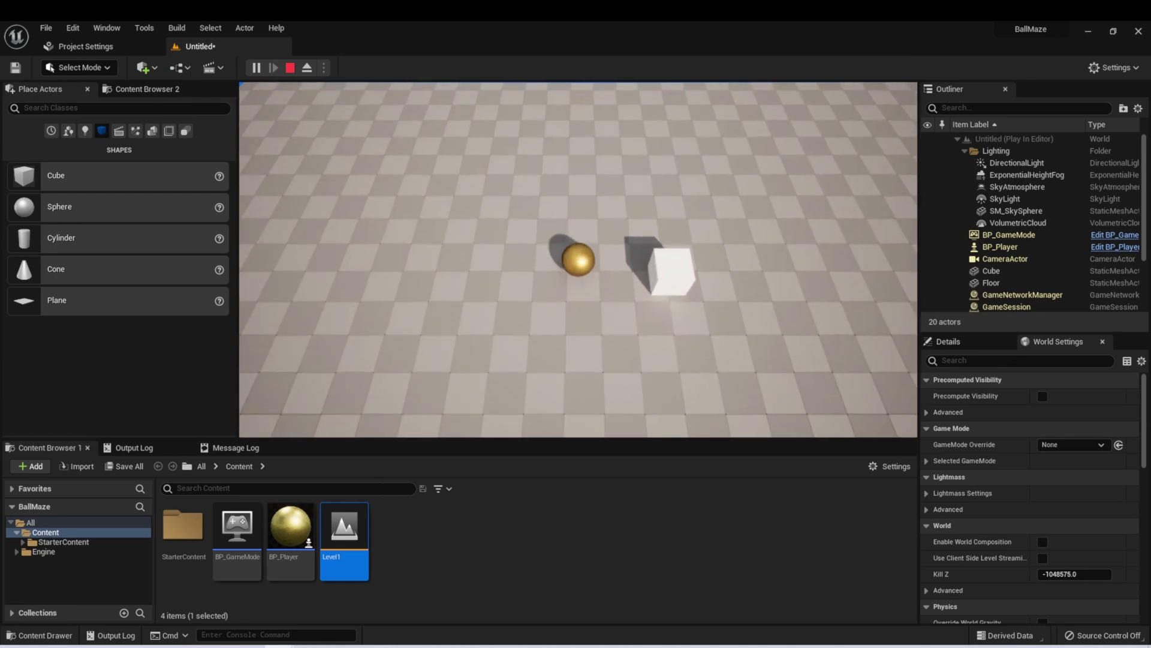
{"action": "key", "text": "Escape"}
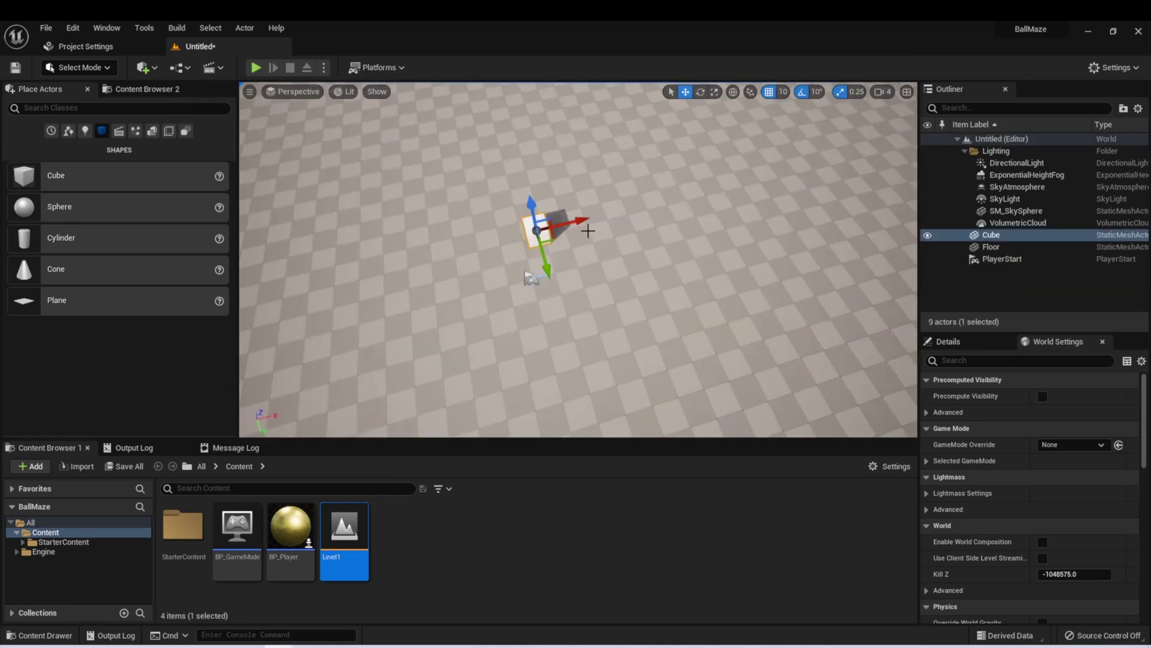
Duplicate the cube twice along the X axis to form a row of three cubes
{"action": "left_click_drag", "start_coordinate": [570, 222], "coordinate": [594, 216], "text": "alt"}
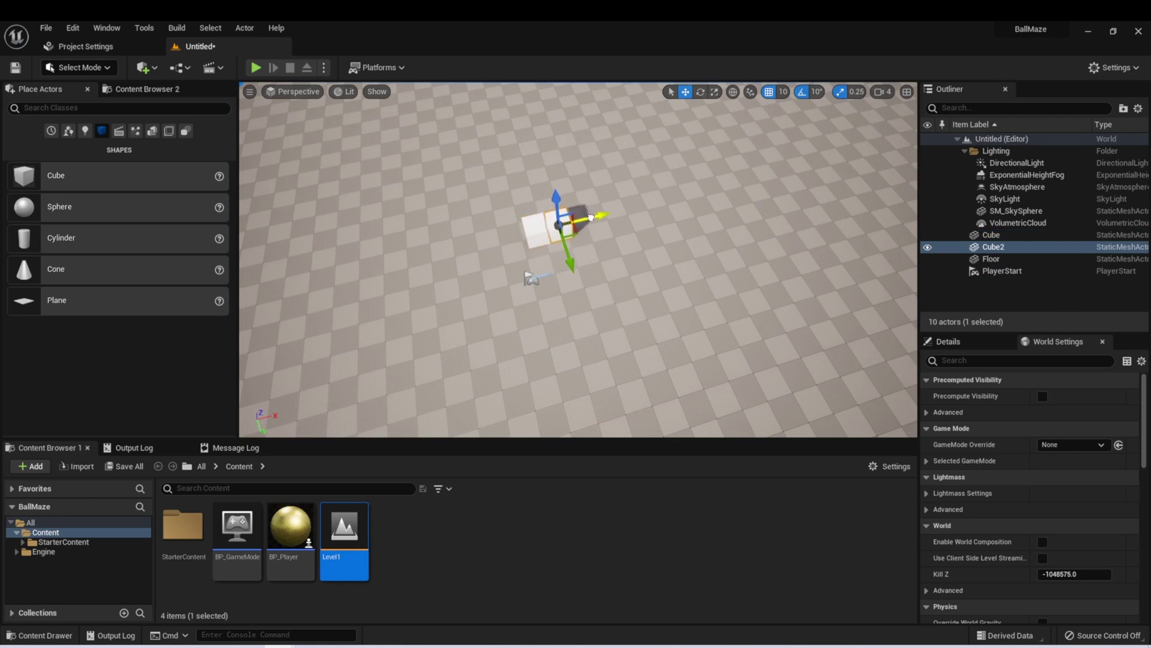
{"action": "left_click_drag", "start_coordinate": [594, 216], "coordinate": [620, 214], "text": "alt"}
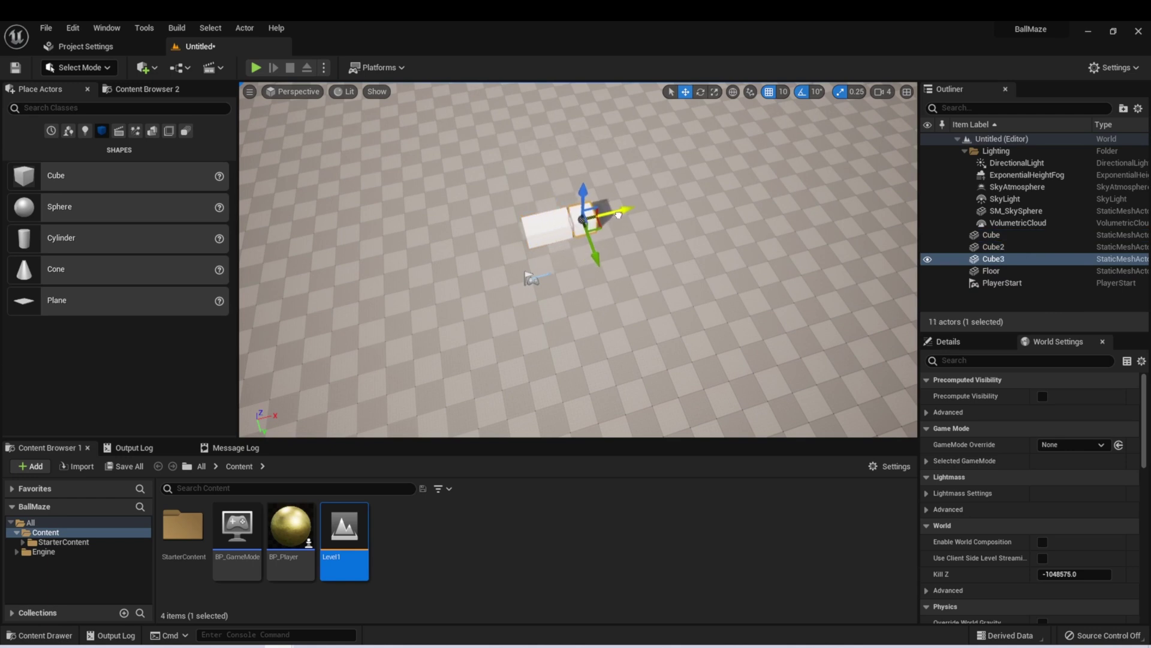
{"action": "right_click_drag", "start_coordinate": [502, 284], "coordinate": [478, 281]}
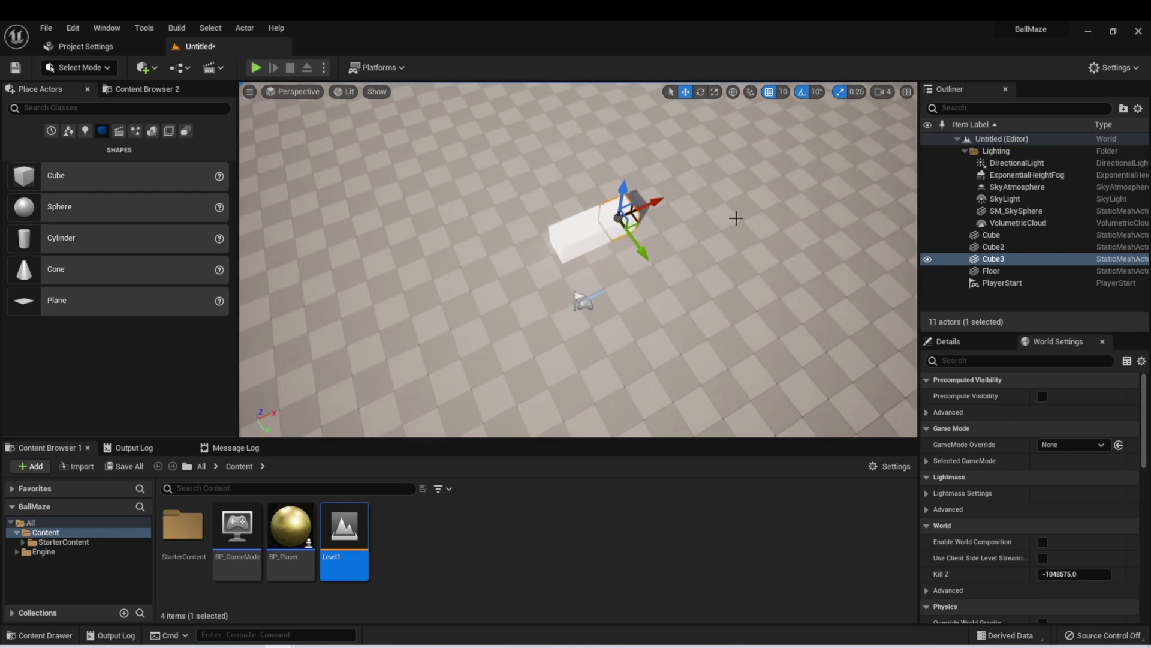
Try narrowing the third cube through its X scale, and delete that cube
{"action": "left_click", "coordinate": [948, 341]}
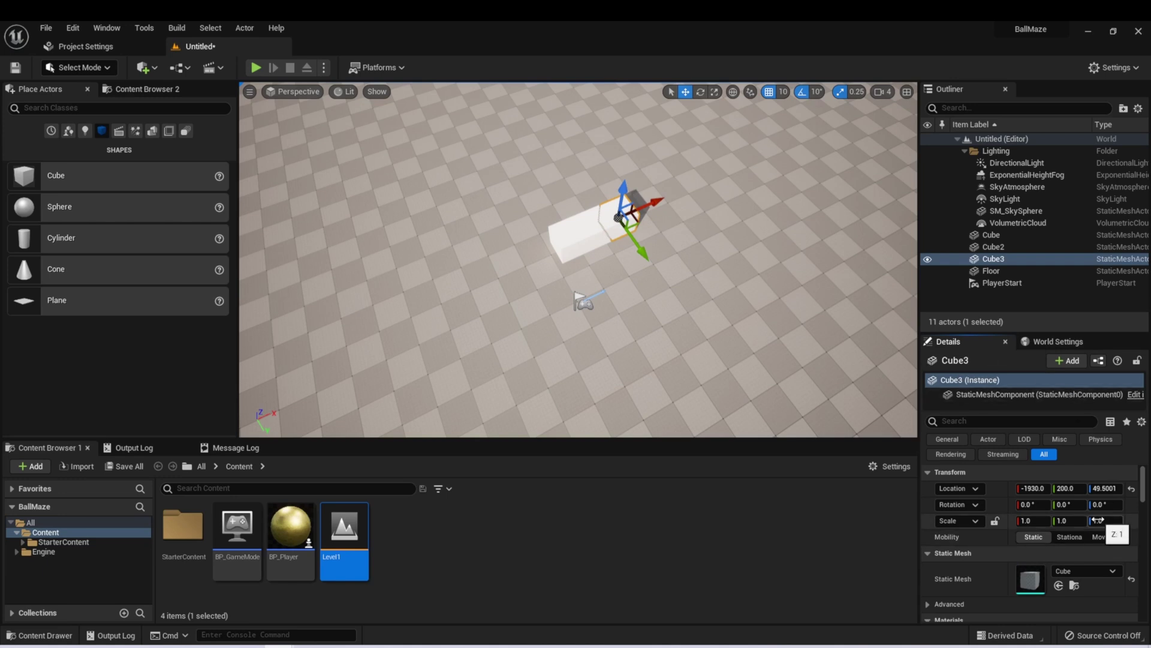
{"action": "mouse_move", "coordinate": [1032, 521]}
{"action": "left_mouse_down"}
{"action": "mouse_move", "coordinate": [1086, 520]}
{"action": "mouse_move", "coordinate": [1024, 520]}
{"action": "left_mouse_up"}
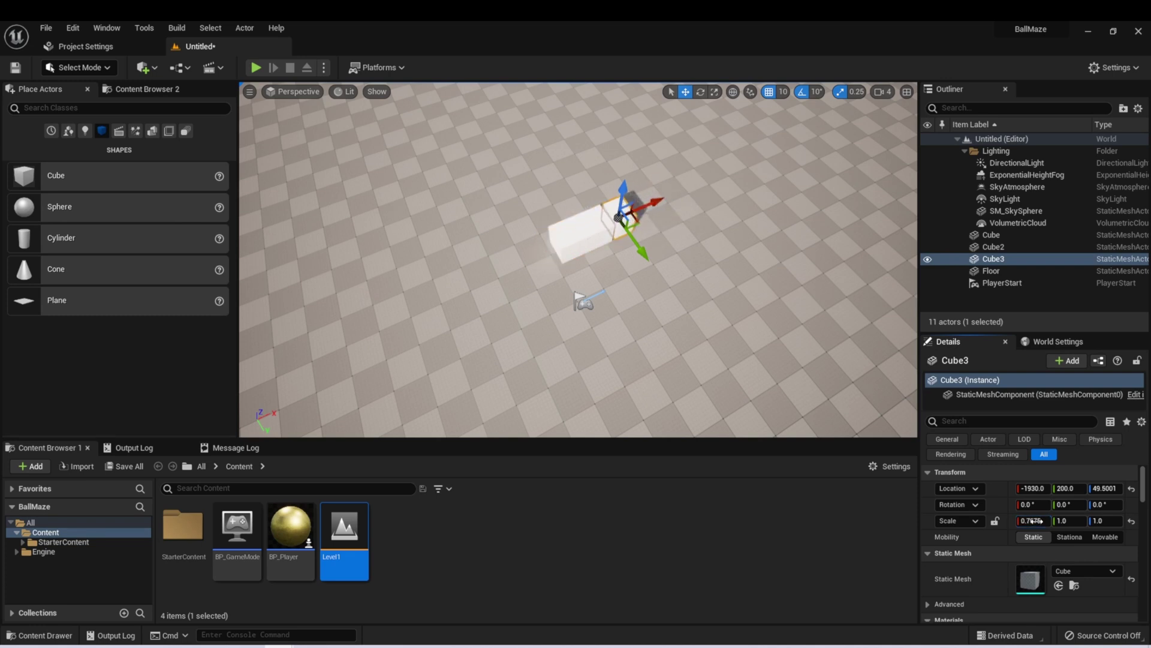
{"action": "key", "text": "Delete"}
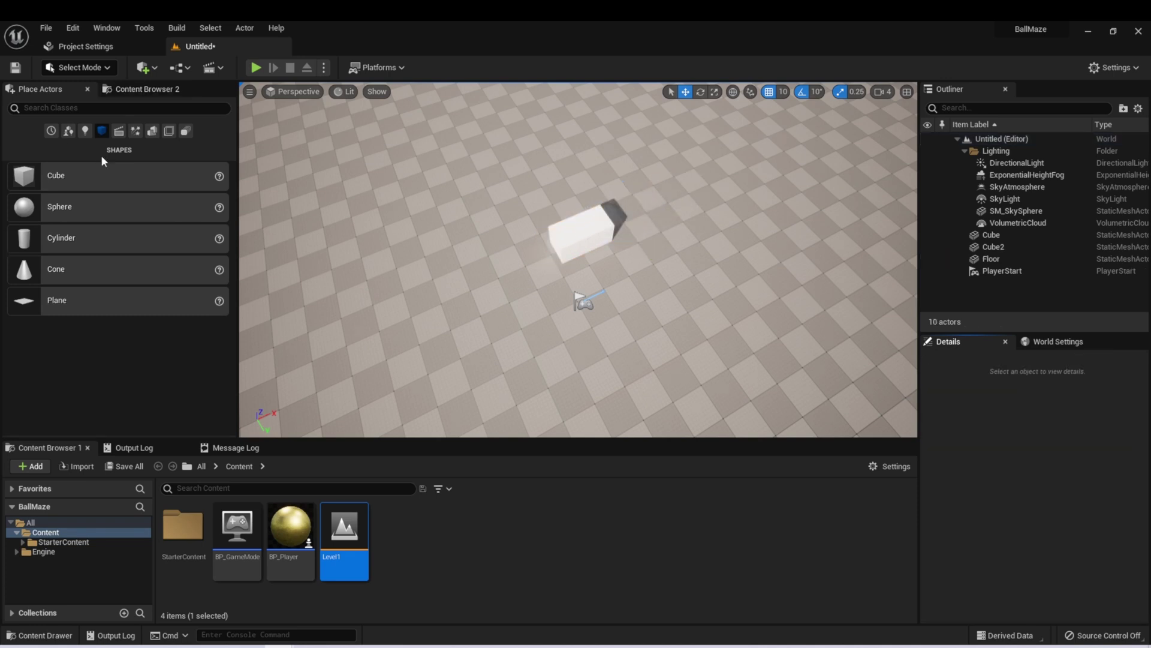
Place a geometry Box brush on the floor behind the two cubes and review its brush settings
{"action": "left_click", "coordinate": [152, 131]}
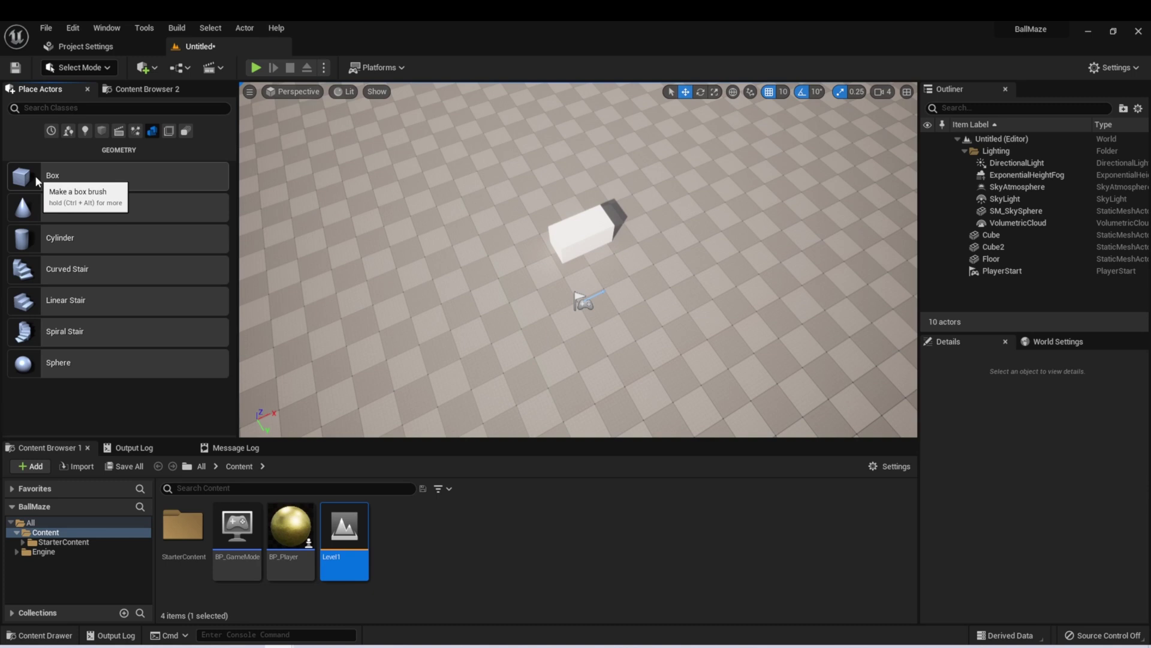
{"action": "left_click_drag", "start_coordinate": [35, 175], "coordinate": [598, 181]}
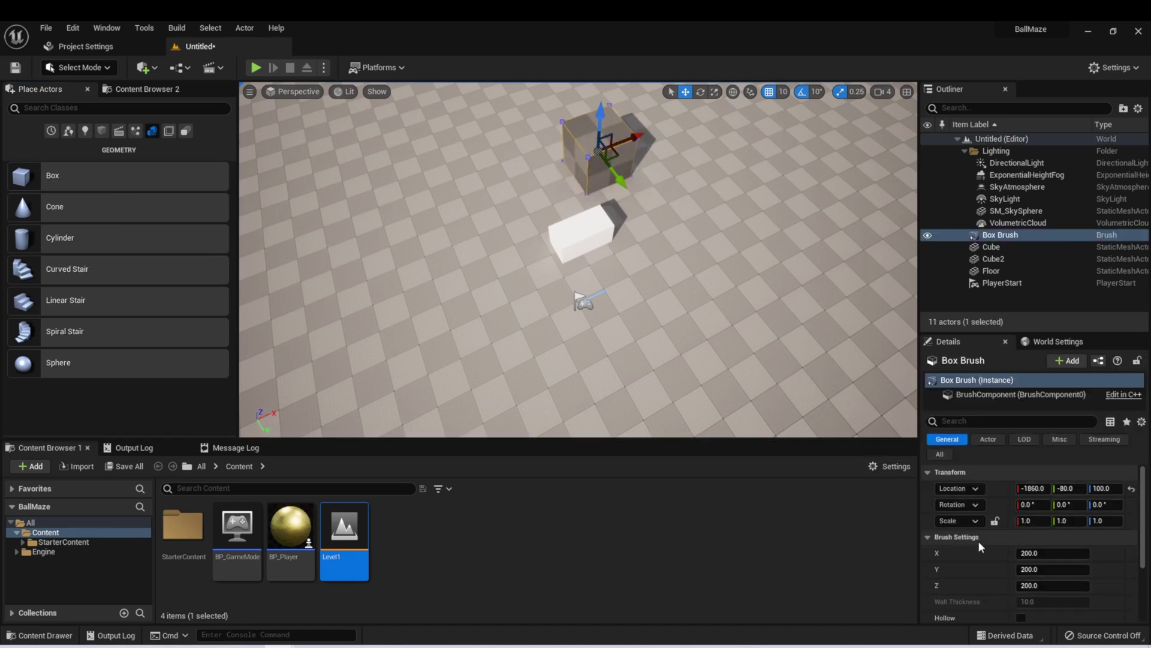
{"action": "scroll", "coordinate": [983, 543], "scroll_direction": "down", "scroll_amount": 2}
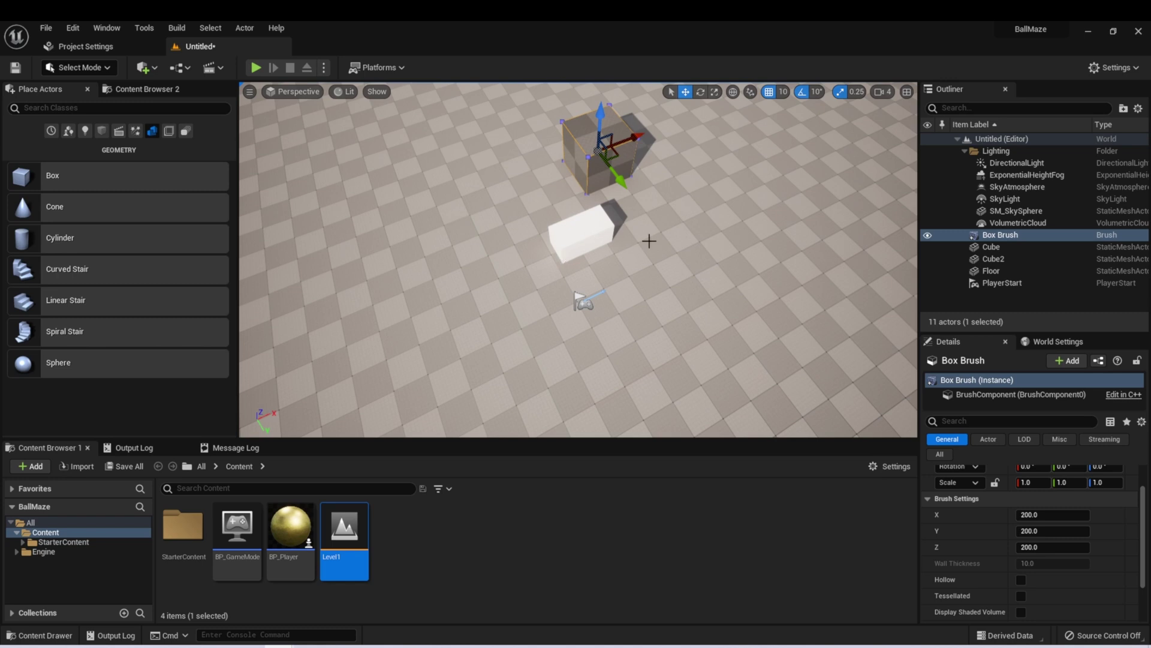
{"action": "mouse_move", "coordinate": [651, 233]}
{"action": "right_mouse_down"}
{"action": "mouse_move", "coordinate": [649, 192]}
{"action": "mouse_move", "coordinate": [651, 233]}
{"action": "right_mouse_up"}
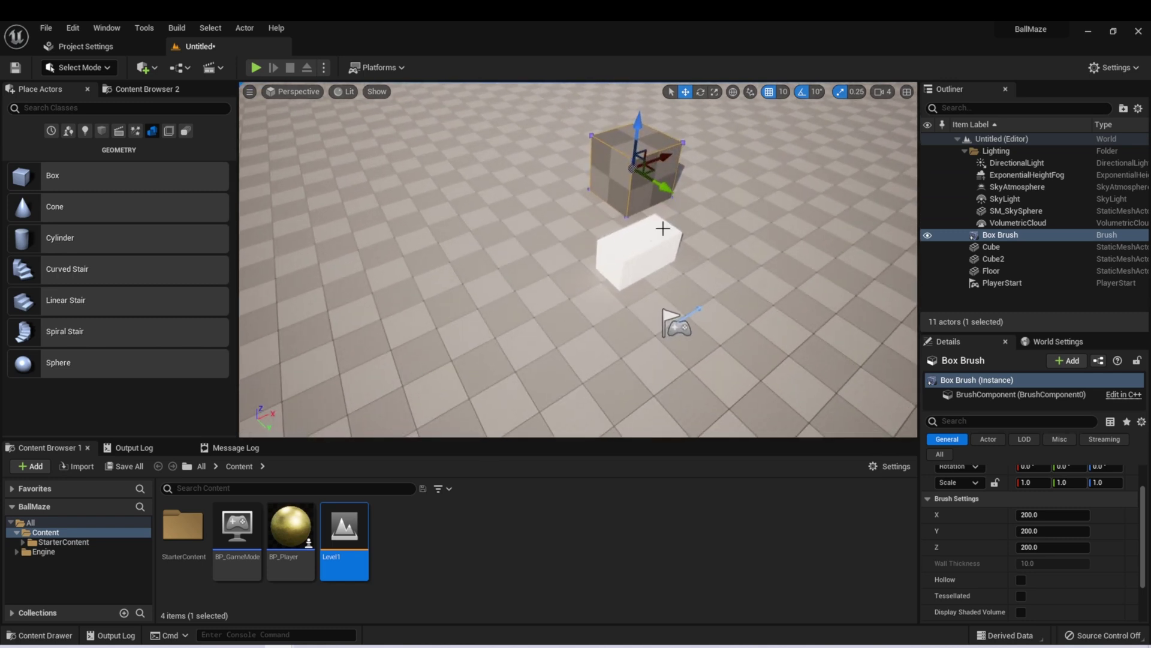
Delete the second cube and apply the M_Brick_Clay_New material to the remaining cube
{"action": "left_click", "coordinate": [655, 237]}
{"action": "key", "text": "Delete"}
{"action": "left_click", "coordinate": [627, 265]}
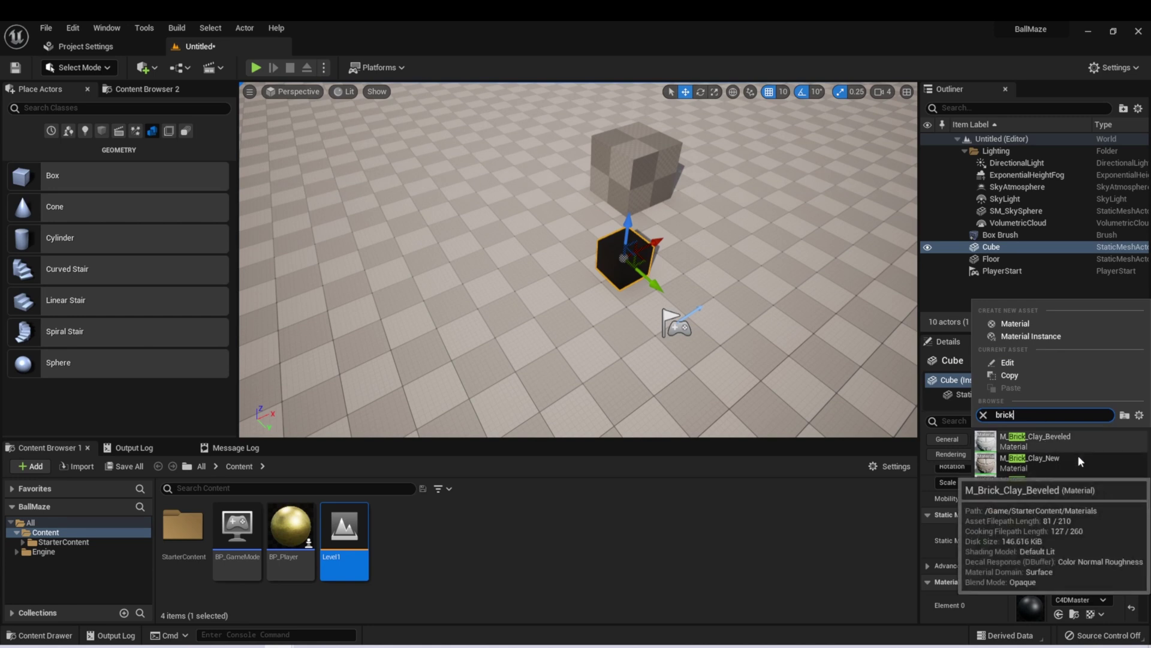
{"action": "left_click", "coordinate": [1044, 466]}
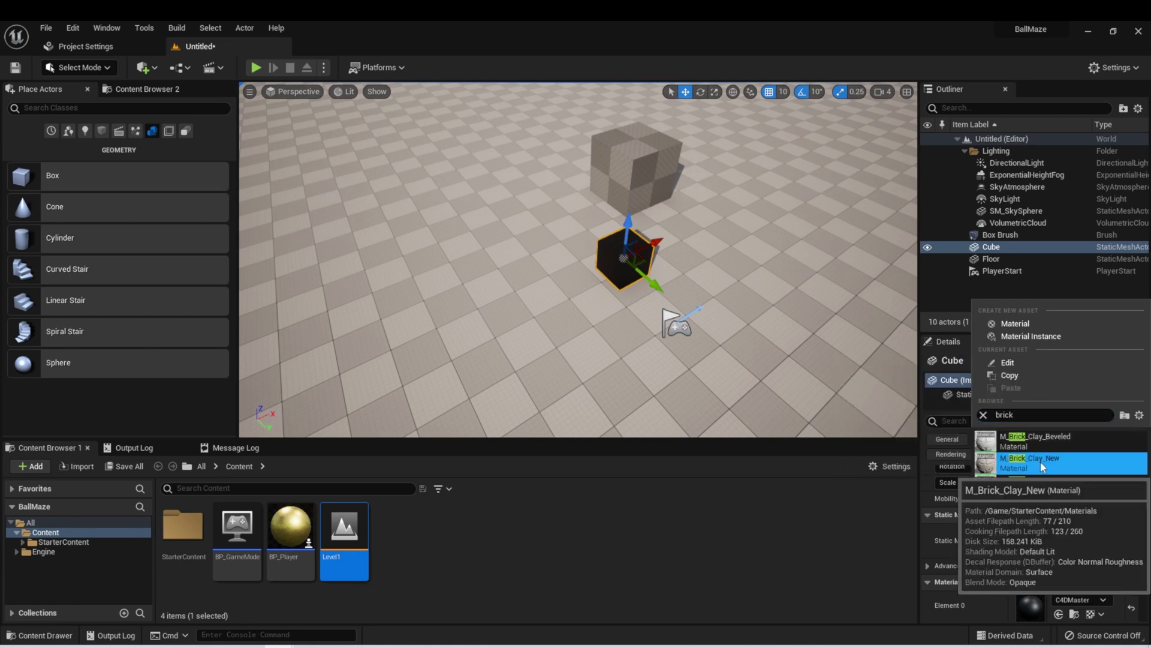
Stretch the brick cube along its X axis with the scale tool to check the brick texture up close
{"action": "right_click_drag", "start_coordinate": [612, 283], "coordinate": [678, 263]}
{"action": "left_click_drag", "start_coordinate": [561, 162], "coordinate": [610, 283]}
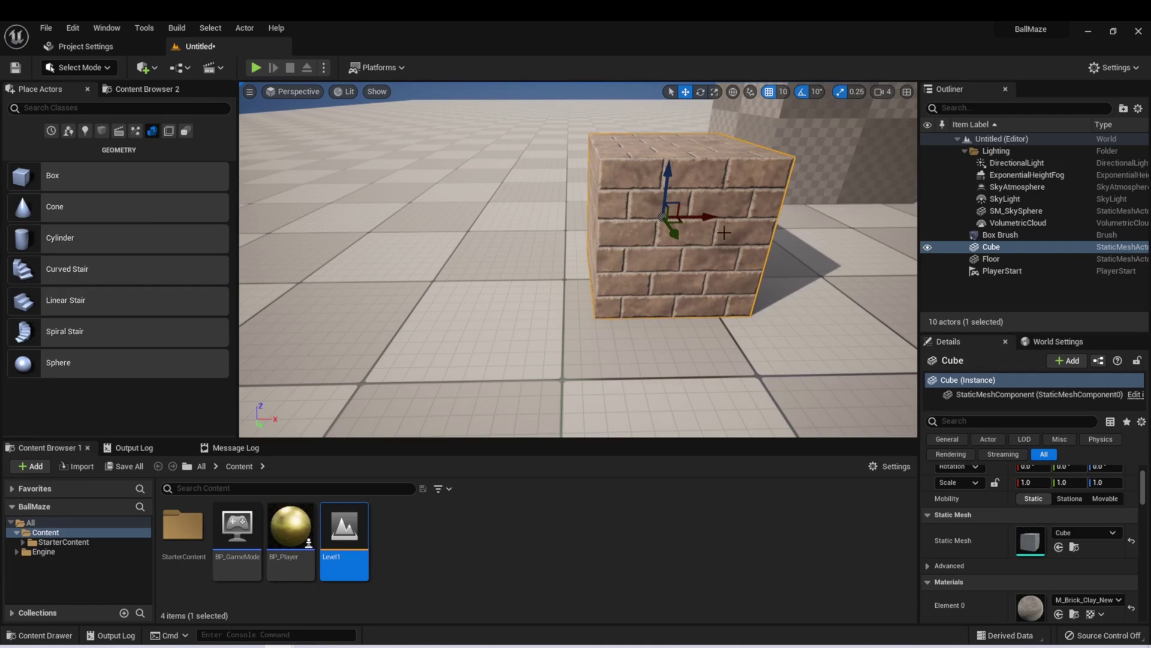
{"action": "key", "text": "r"}
{"action": "left_click_drag", "start_coordinate": [700, 218], "coordinate": [737, 218]}
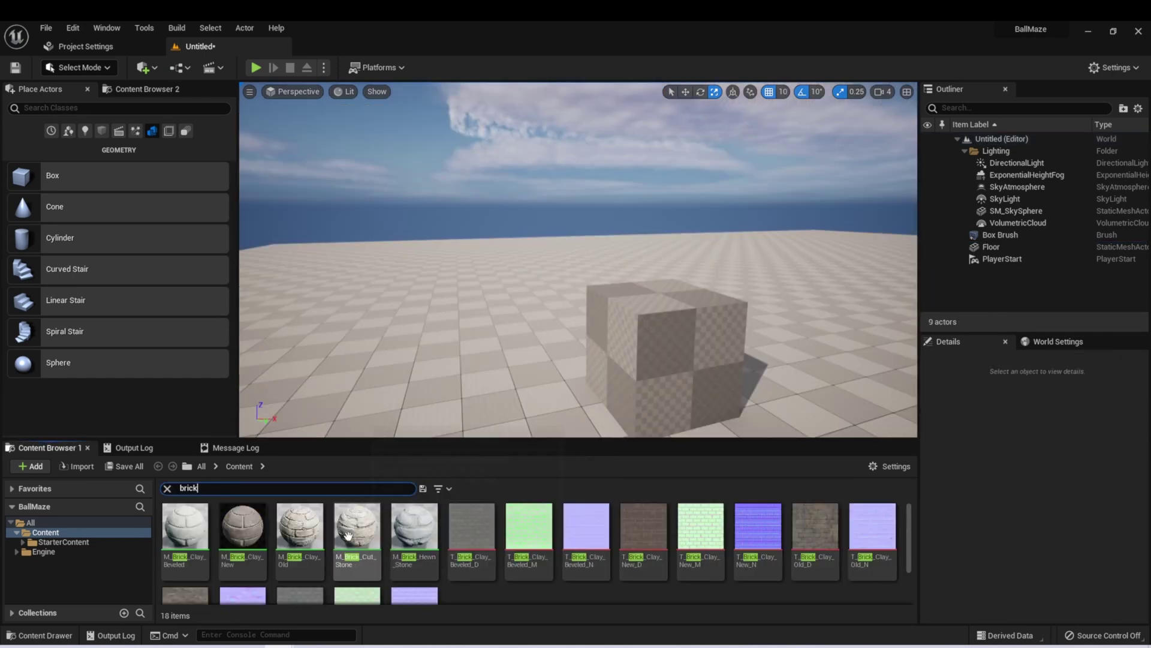
Search the content for "brick" and apply M_Brick_Clay_Old to the faces of the box brush
{"action": "left_click_drag", "start_coordinate": [310, 536], "coordinate": [674, 363]}
{"action": "key", "text": "w"}
{"action": "right_click_drag", "start_coordinate": [624, 327], "coordinate": [543, 359]}
{"action": "key", "text": "d"}
{"action": "left_click_drag", "start_coordinate": [300, 525], "coordinate": [496, 261]}
{"action": "right_click_drag", "start_coordinate": [615, 229], "coordinate": [600, 237]}
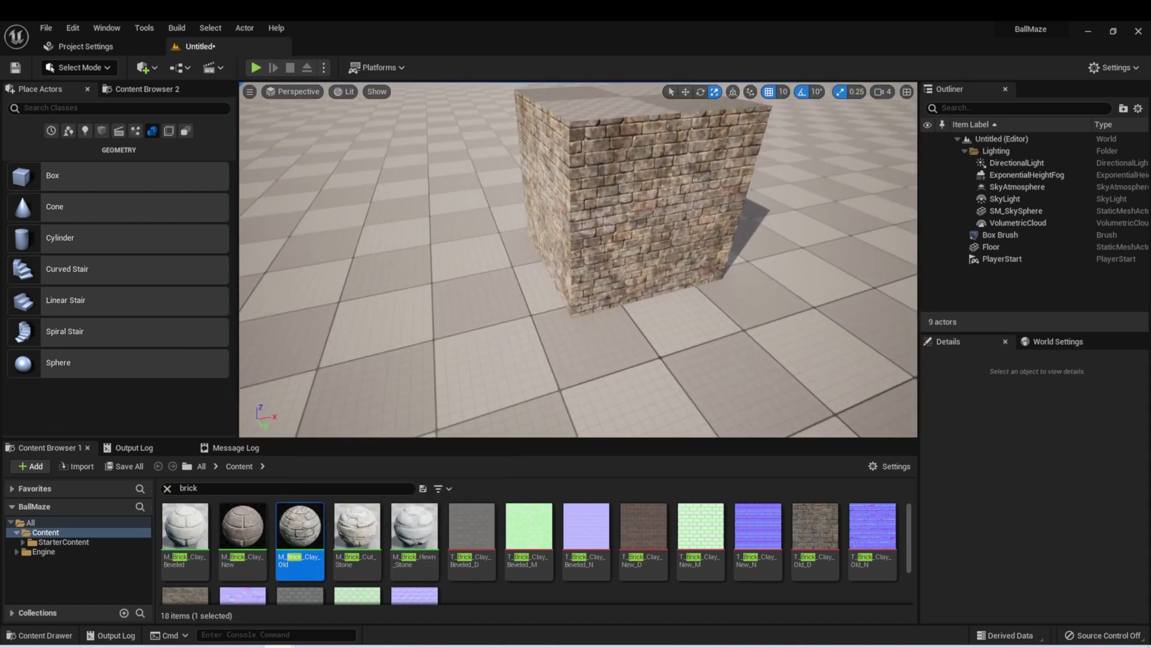
Lengthen the box brush to about 899 in X through its brush settings and inspect the brick tiling along the wall
{"action": "left_click", "coordinate": [635, 211]}
{"action": "scroll", "coordinate": [1031, 539], "scroll_direction": "down", "scroll_amount": 2}
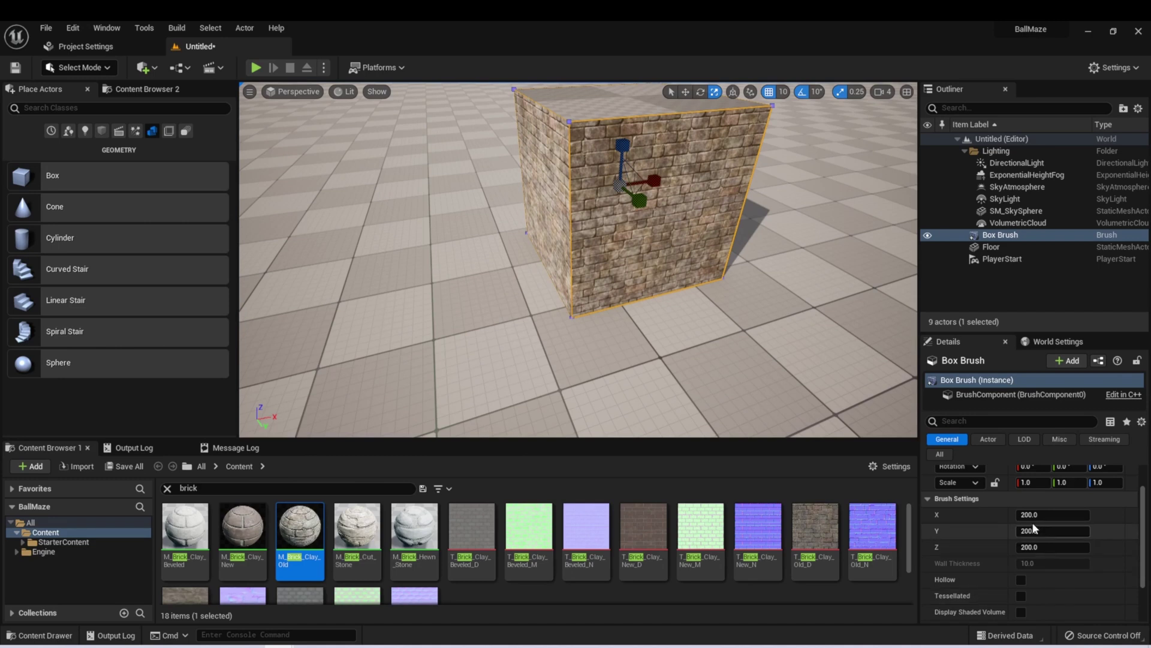
{"action": "left_click_drag", "start_coordinate": [1037, 517], "coordinate": [1080, 517]}
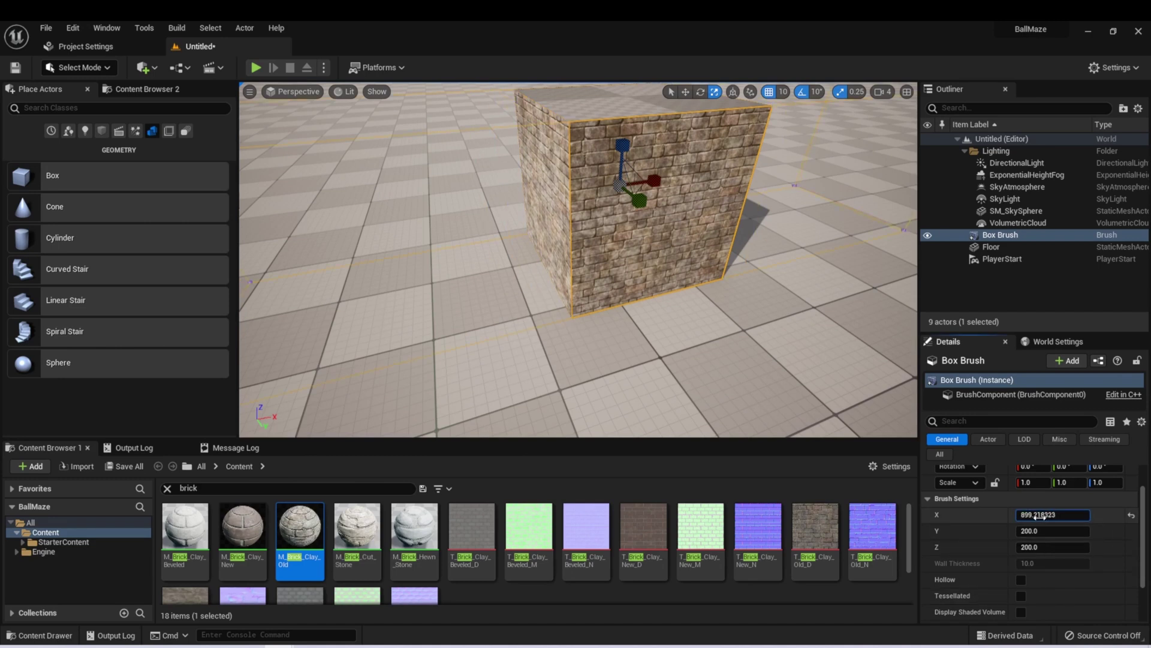
{"action": "mouse_move", "coordinate": [779, 336]}
{"action": "right_mouse_down"}
{"action": "mouse_move", "coordinate": [720, 306]}
{"action": "mouse_move", "coordinate": [798, 324]}
{"action": "mouse_move", "coordinate": [737, 327]}
{"action": "mouse_move", "coordinate": [875, 327]}
{"action": "mouse_move", "coordinate": [843, 305]}
{"action": "mouse_move", "coordinate": [804, 318]}
{"action": "right_mouse_up"}
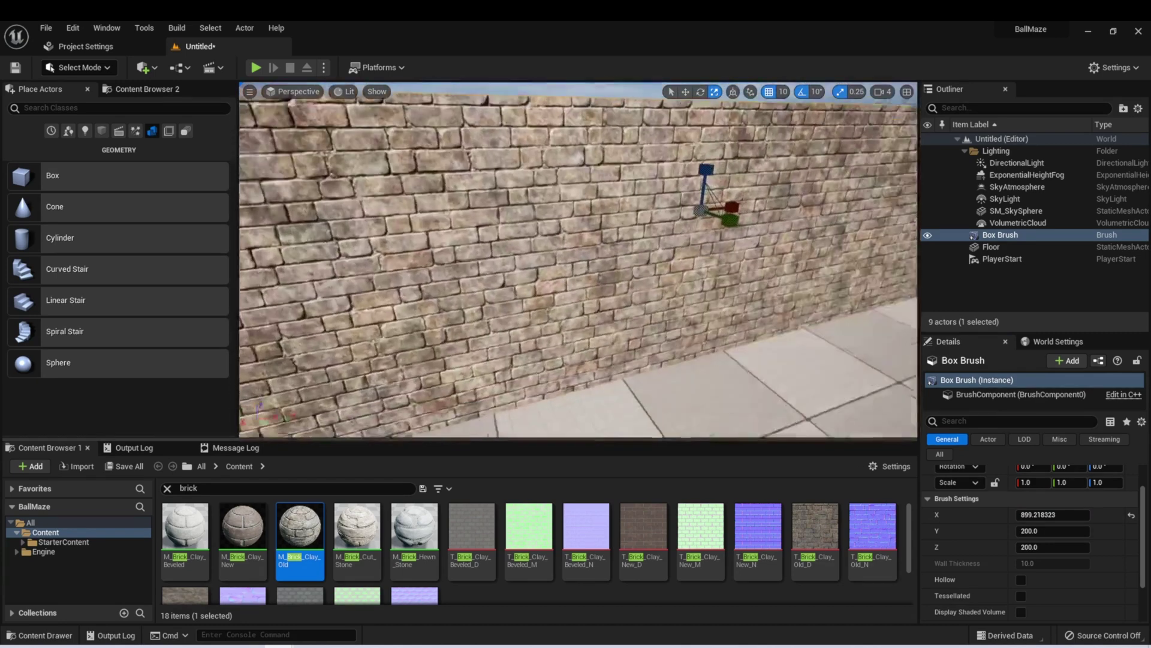
{"action": "right_click_drag", "start_coordinate": [654, 275], "coordinate": [617, 268]}
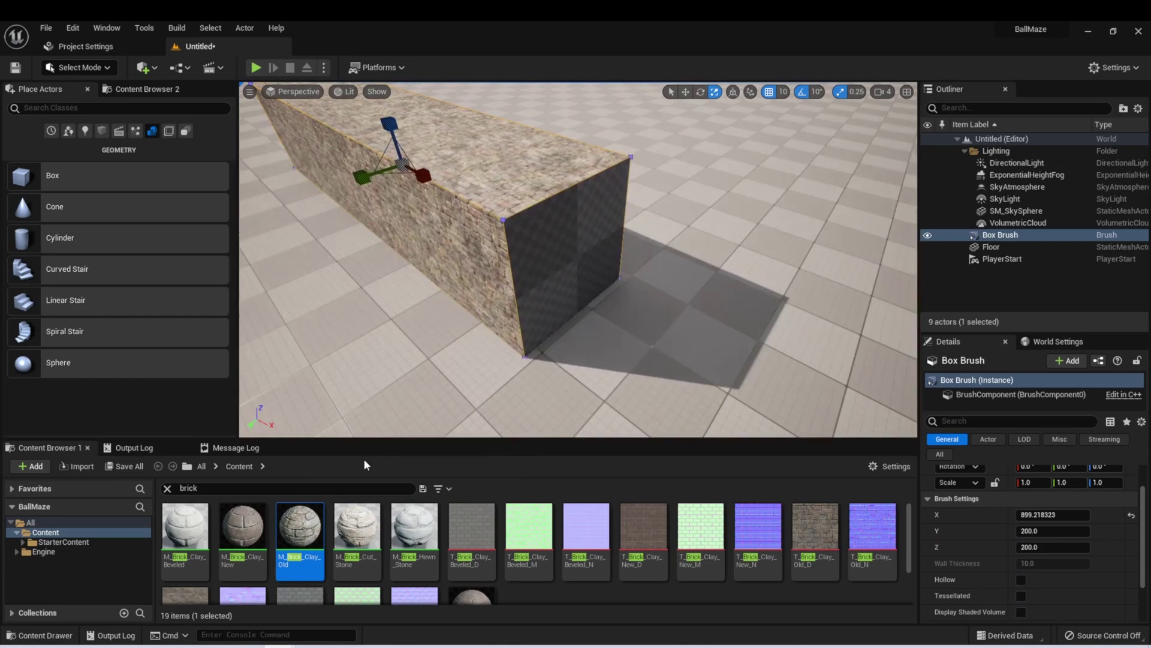
Apply M_Brick_Clay_Old to the wall's bare end face and set the brush size to X 1000 and Y 100
{"action": "left_click_drag", "start_coordinate": [299, 527], "coordinate": [570, 246]}
{"action": "right_click_drag", "start_coordinate": [570, 246], "coordinate": [443, 255]}
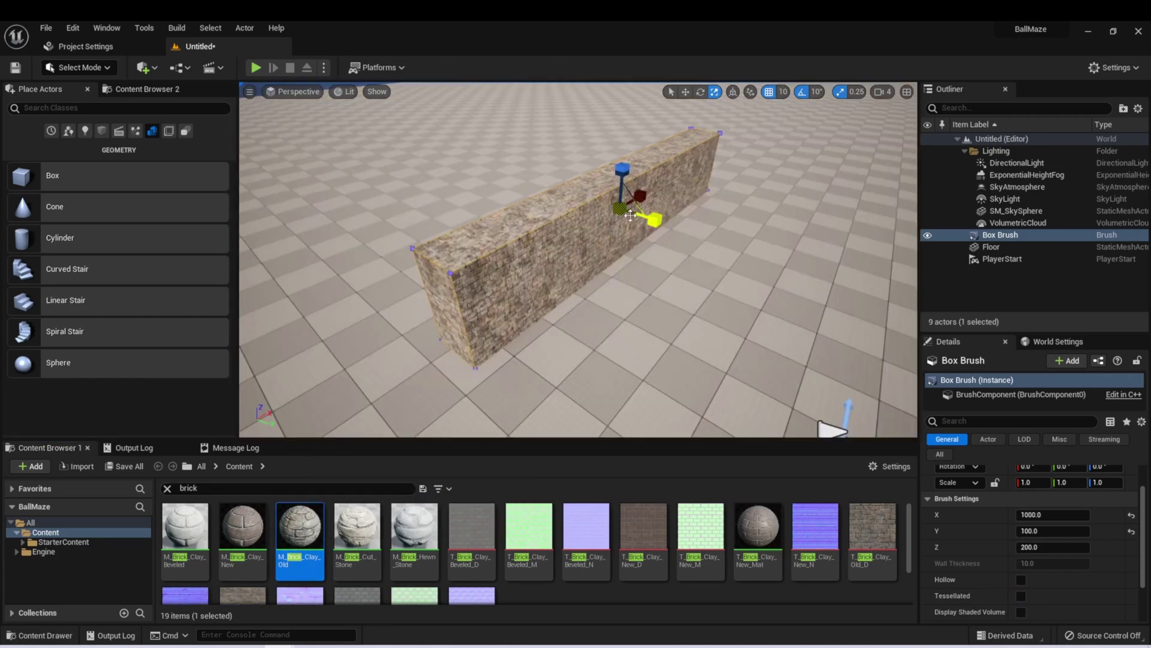
{"action": "right_click_drag", "start_coordinate": [630, 214], "coordinate": [634, 232]}
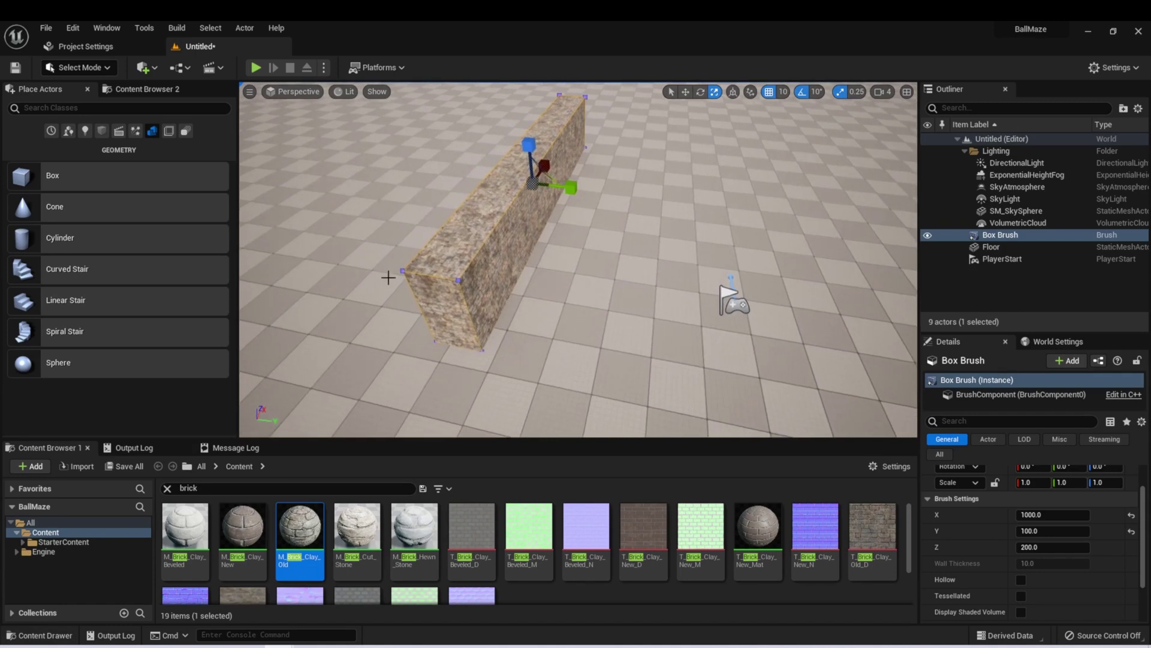
Place a second Box brush on the floor near the Player Start
{"action": "left_click_drag", "start_coordinate": [53, 176], "coordinate": [815, 215]}
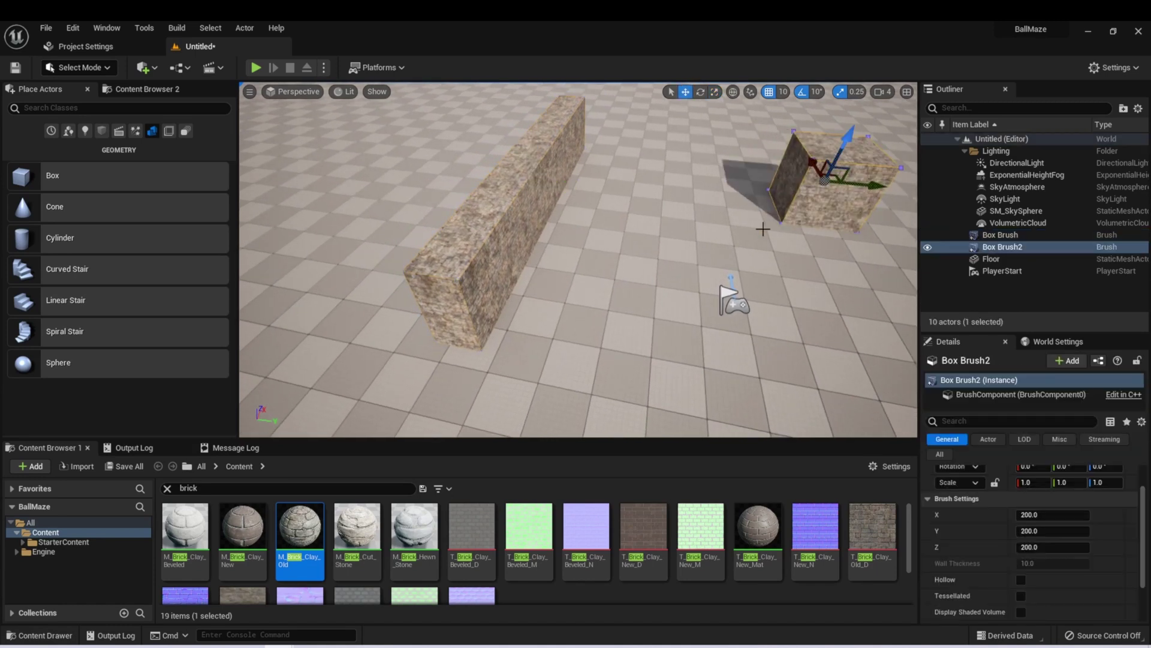
{"action": "right_click_drag", "start_coordinate": [644, 274], "coordinate": [732, 217]}
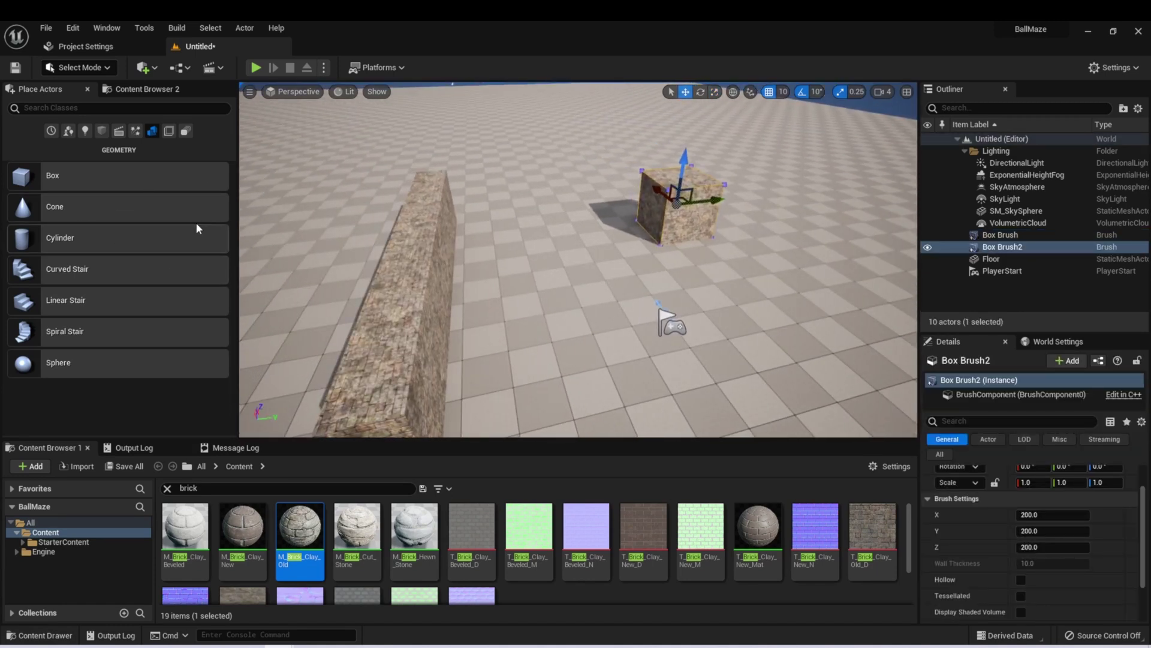
Duplicate the long brick wall along the Y axis and position the 150-high copy as a parallel wall
{"action": "left_click", "coordinate": [409, 257]}
{"action": "right_click_drag", "start_coordinate": [543, 319], "coordinate": [510, 348]}
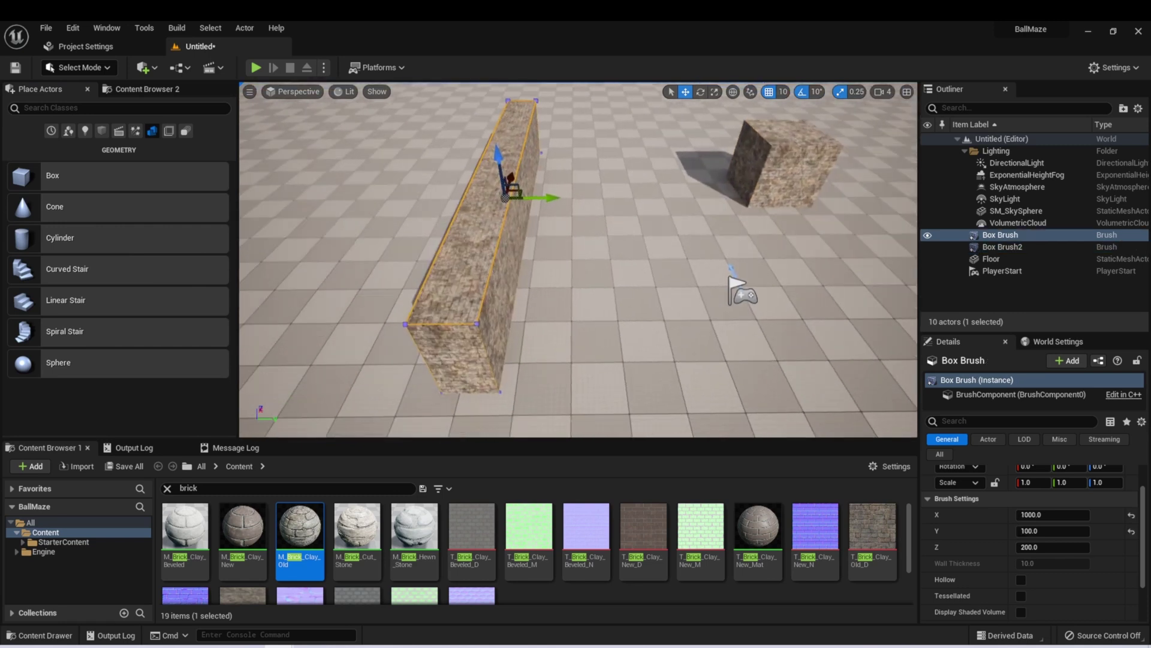
{"action": "left_click", "coordinate": [515, 250]}
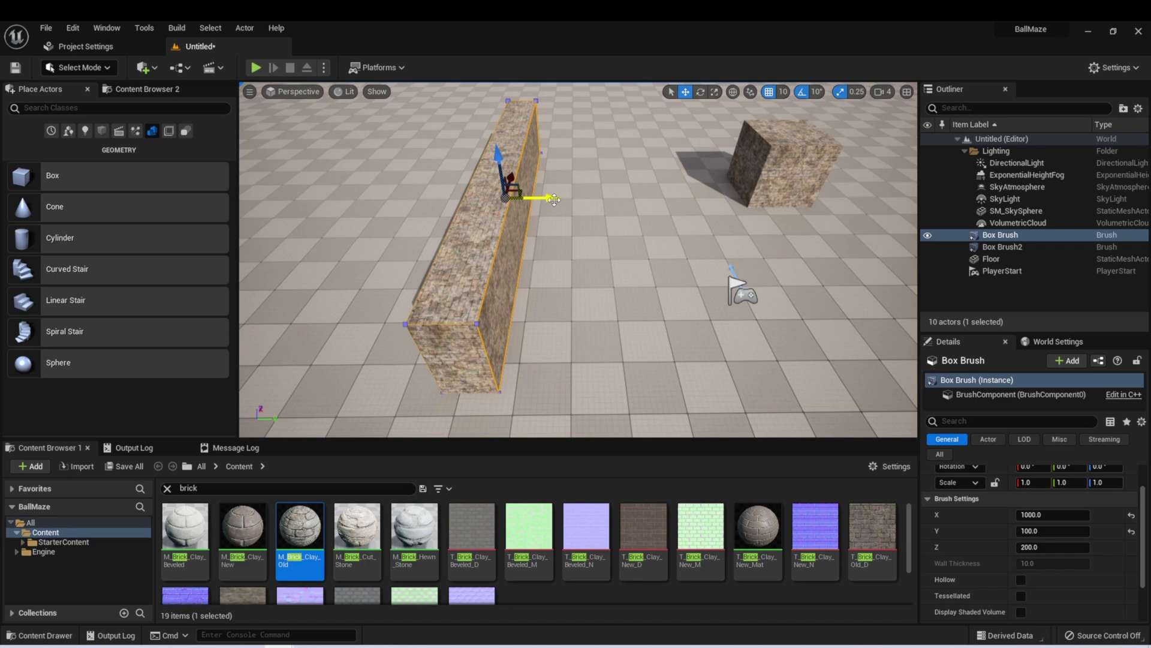
{"action": "mouse_move", "coordinate": [553, 199]}
{"action": "left_mouse_down", "text": "alt"}
{"action": "mouse_move", "coordinate": [819, 194]}
{"action": "mouse_move", "coordinate": [644, 193]}
{"action": "left_mouse_up", "text": "alt"}
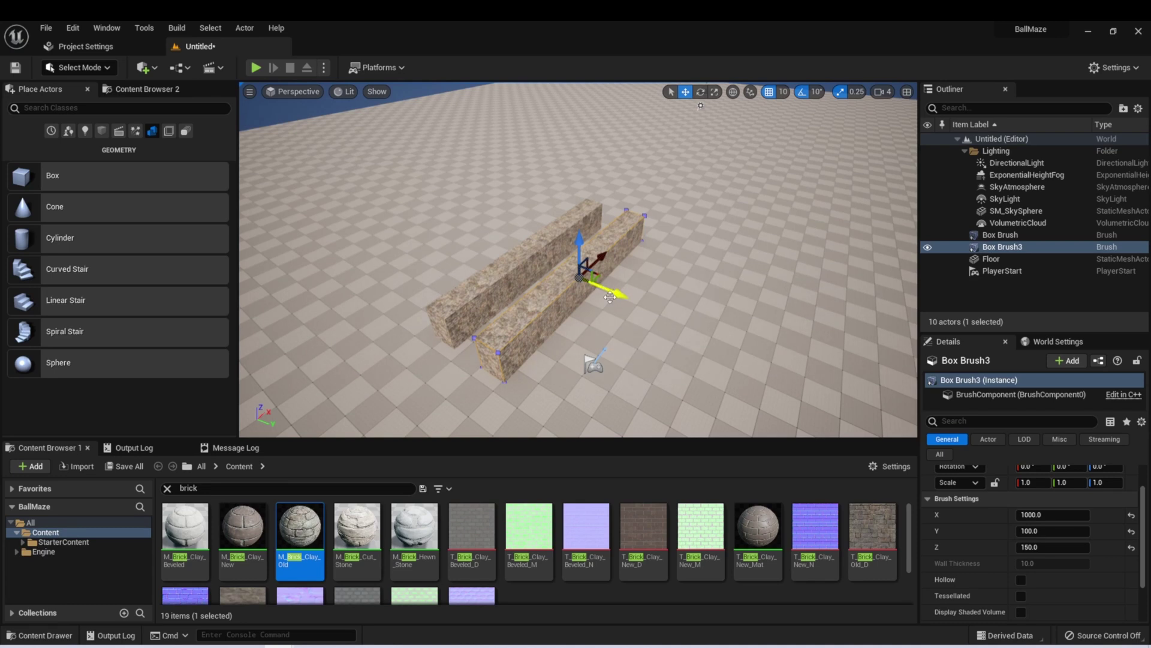
{"action": "left_click_drag", "start_coordinate": [616, 296], "coordinate": [669, 311]}
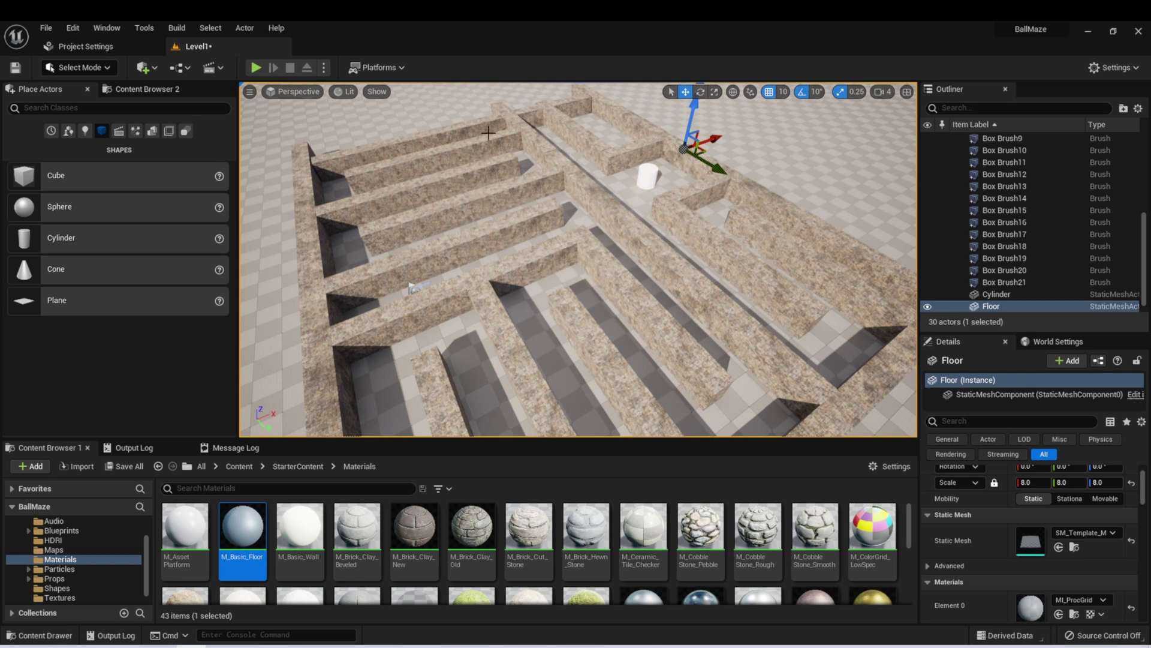
Examine the cylinder and the PlayerStart in the finished maze by focusing the view on each of them
{"action": "left_click", "coordinate": [646, 175]}
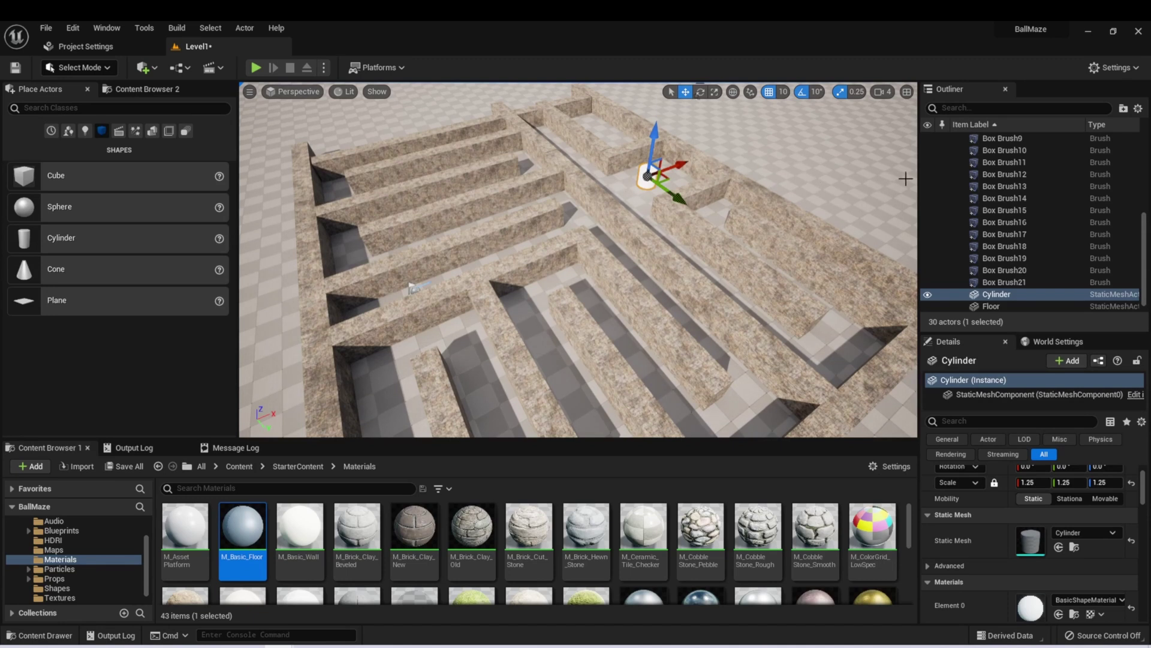
{"action": "key", "text": "f"}
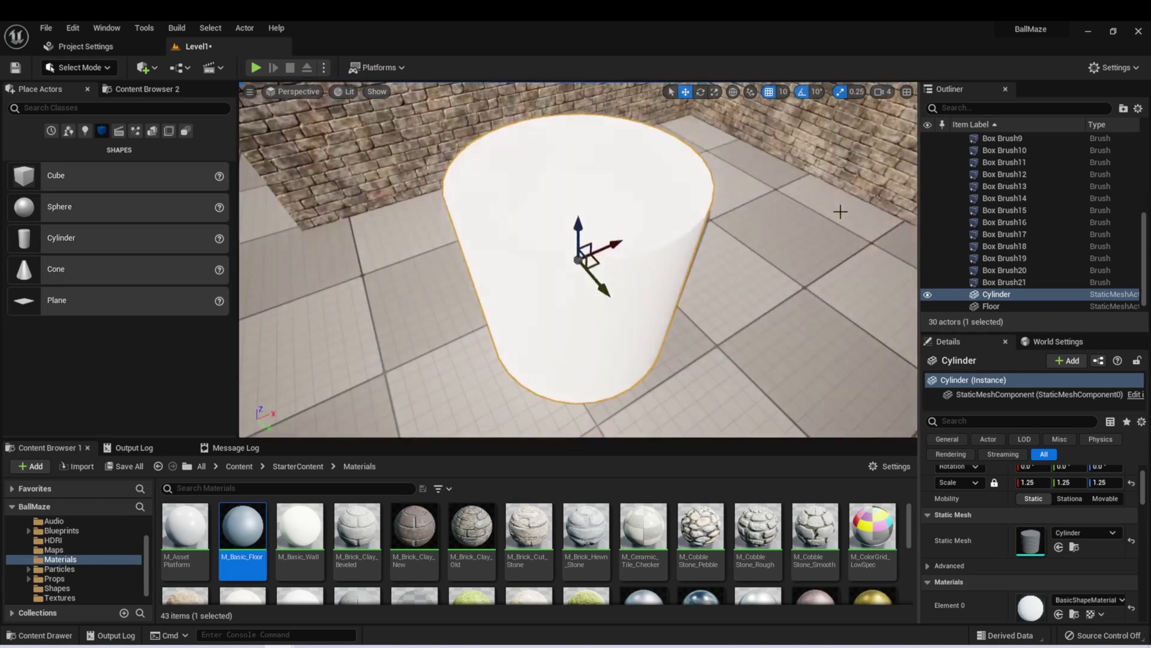
{"action": "right_click_drag", "start_coordinate": [727, 224], "coordinate": [707, 239]}
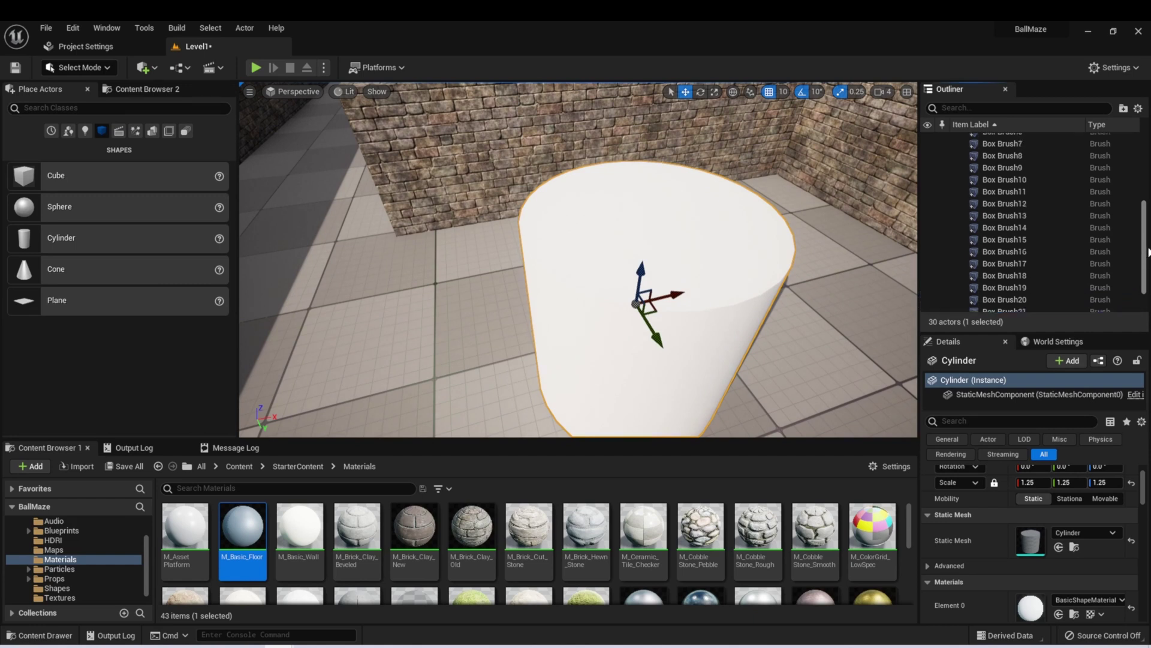
{"action": "mouse_move", "coordinate": [1147, 265]}
{"action": "left_mouse_down"}
{"action": "mouse_move", "coordinate": [1147, 171]}
{"action": "mouse_move", "coordinate": [1146, 259]}
{"action": "left_mouse_up"}
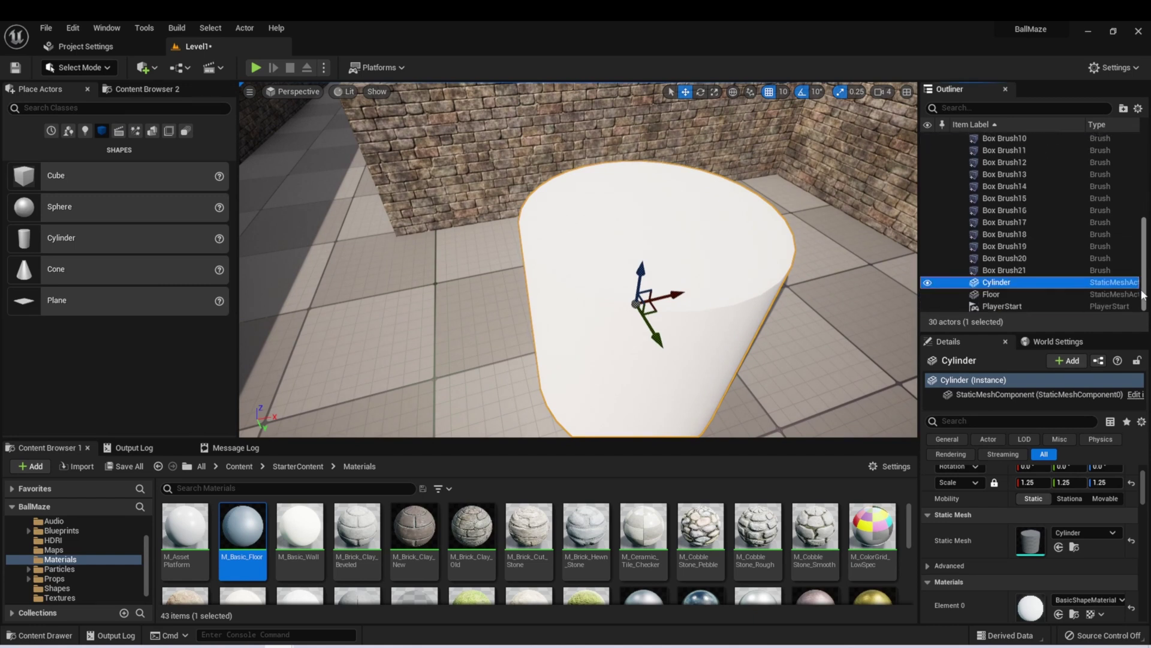
{"action": "left_click", "coordinate": [1002, 306]}
{"action": "key", "text": "f"}
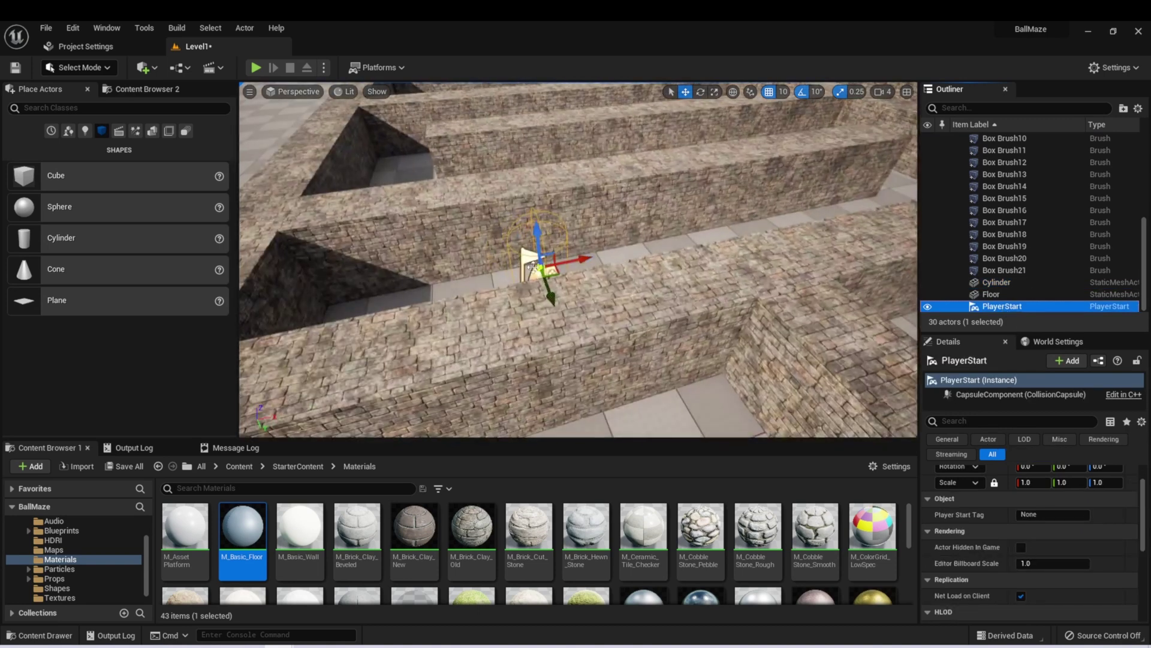
{"action": "right_click_drag", "start_coordinate": [534, 243], "coordinate": [337, 419]}
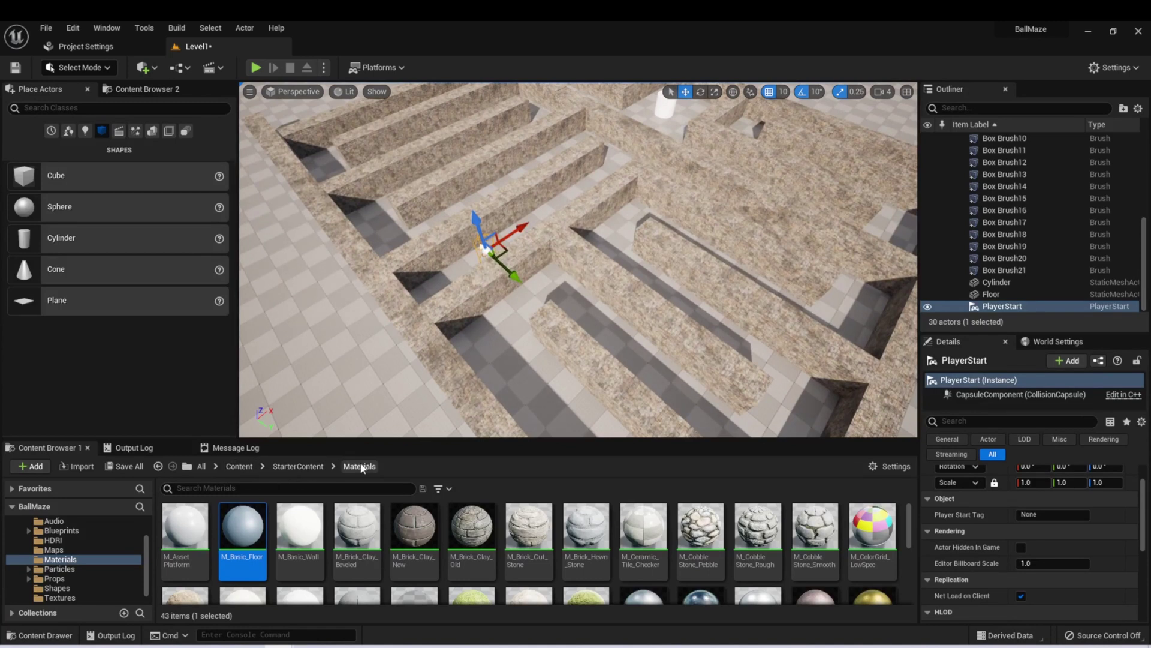
Apply the M_Ground_Moss material from the StarterContent materials to the maze floor
{"action": "scroll", "coordinate": [588, 560], "scroll_direction": "down", "scroll_amount": 3}
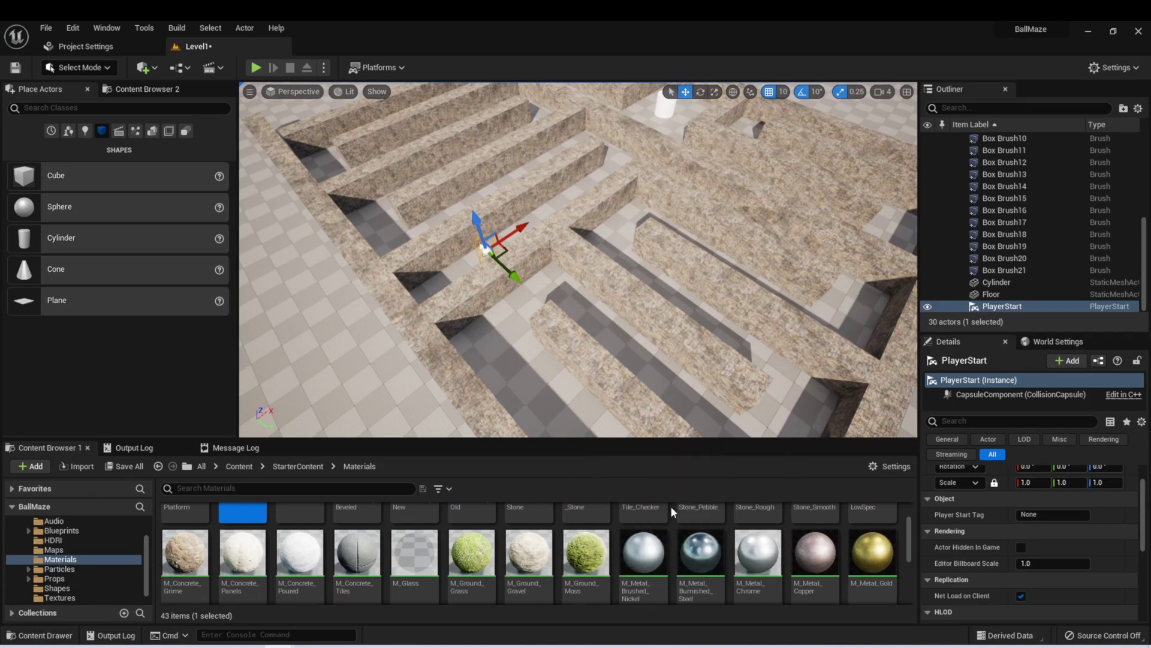
{"action": "left_click", "coordinate": [591, 559]}
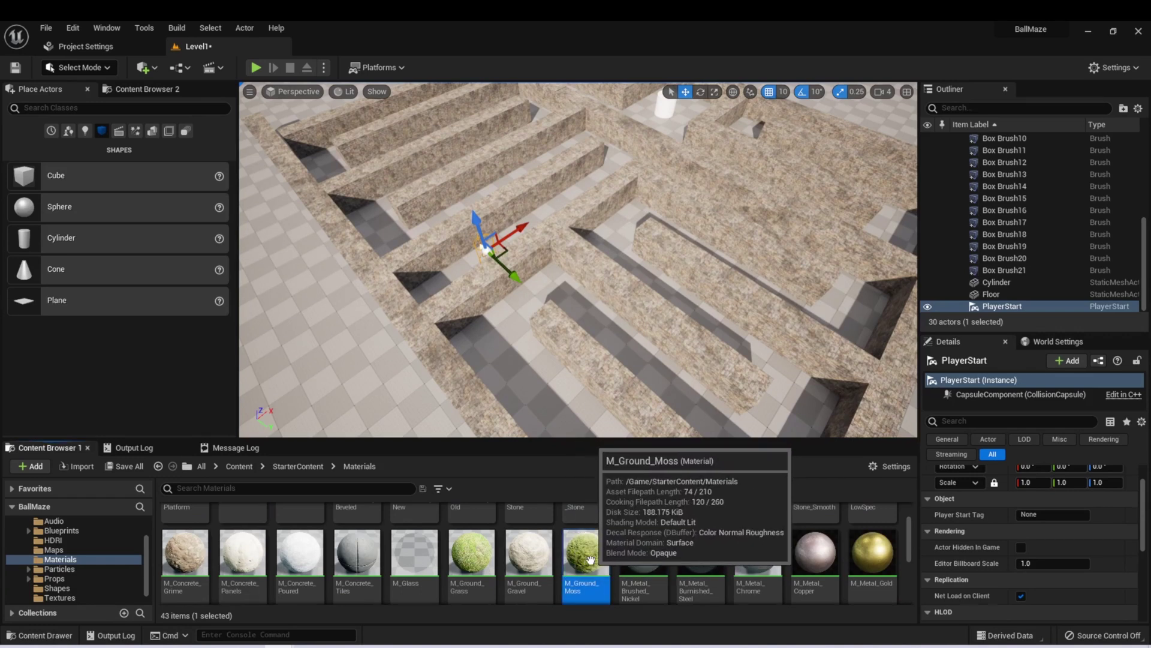
{"action": "left_click_drag", "start_coordinate": [591, 559], "coordinate": [346, 362]}
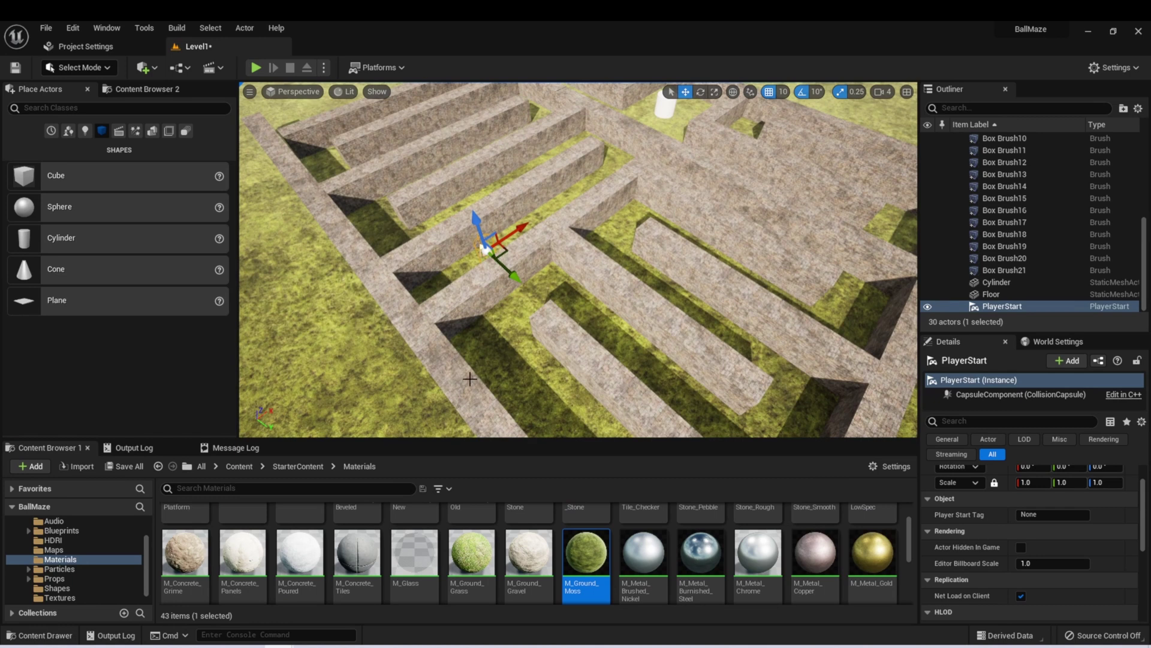
{"action": "mouse_move", "coordinate": [602, 209]}
{"action": "right_mouse_down"}
{"action": "mouse_move", "coordinate": [696, 179]}
{"action": "mouse_move", "coordinate": [728, 153]}
{"action": "mouse_move", "coordinate": [723, 108]}
{"action": "mouse_move", "coordinate": [696, 201]}
{"action": "mouse_move", "coordinate": [602, 227]}
{"action": "right_mouse_up"}
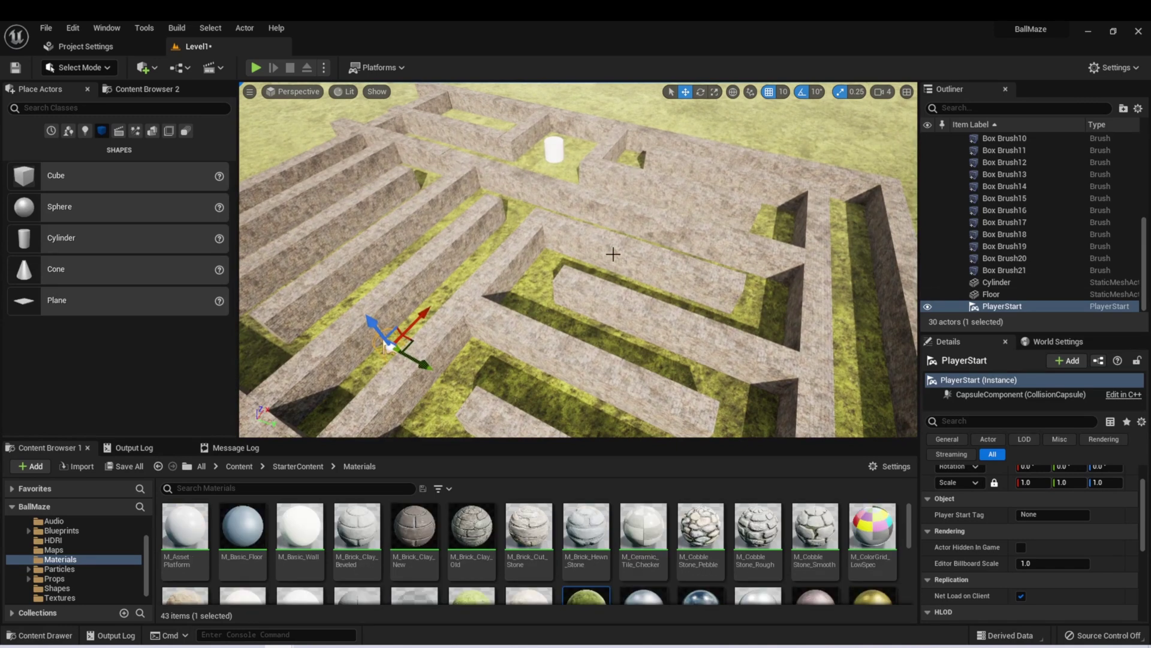